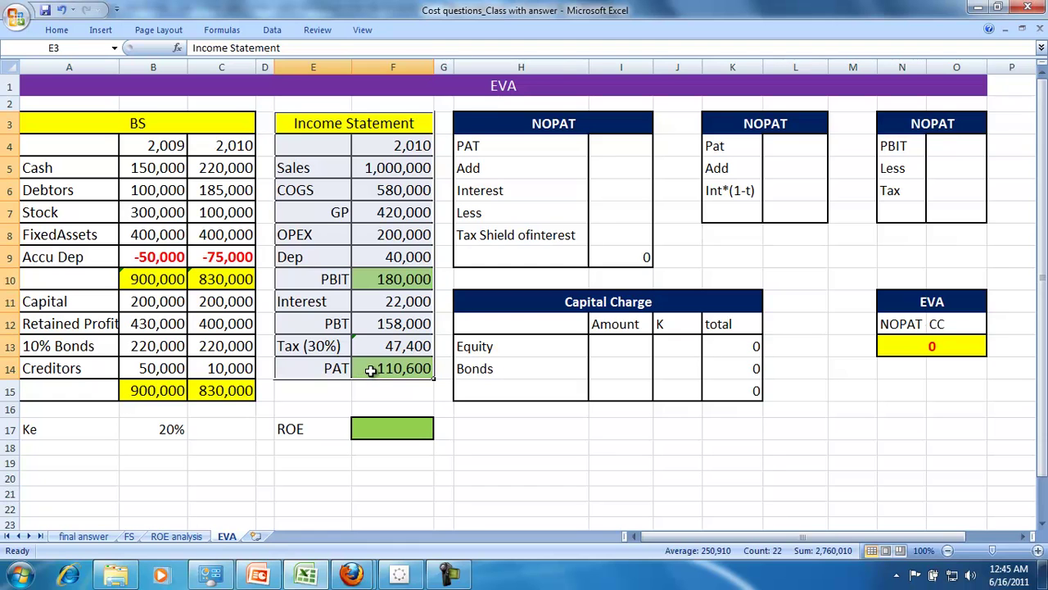
# Step: Calculate ROE in F17 as PAT divided by 2010 capital plus retained profit, using =F14/(C11+C12)
pyautogui.click(370, 371)
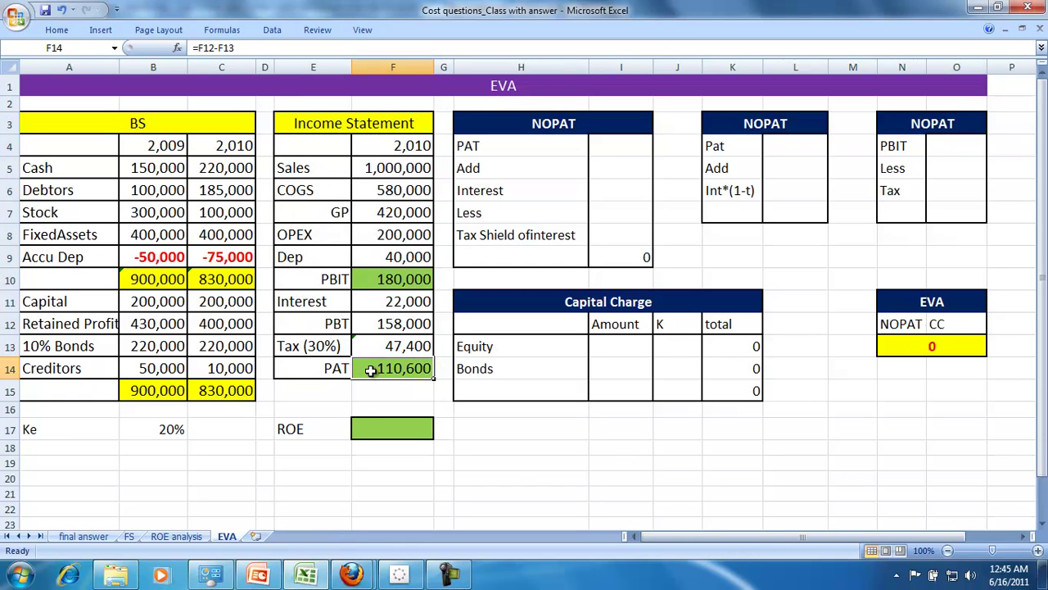
pyautogui.click(366, 429)
pyautogui.write('=')
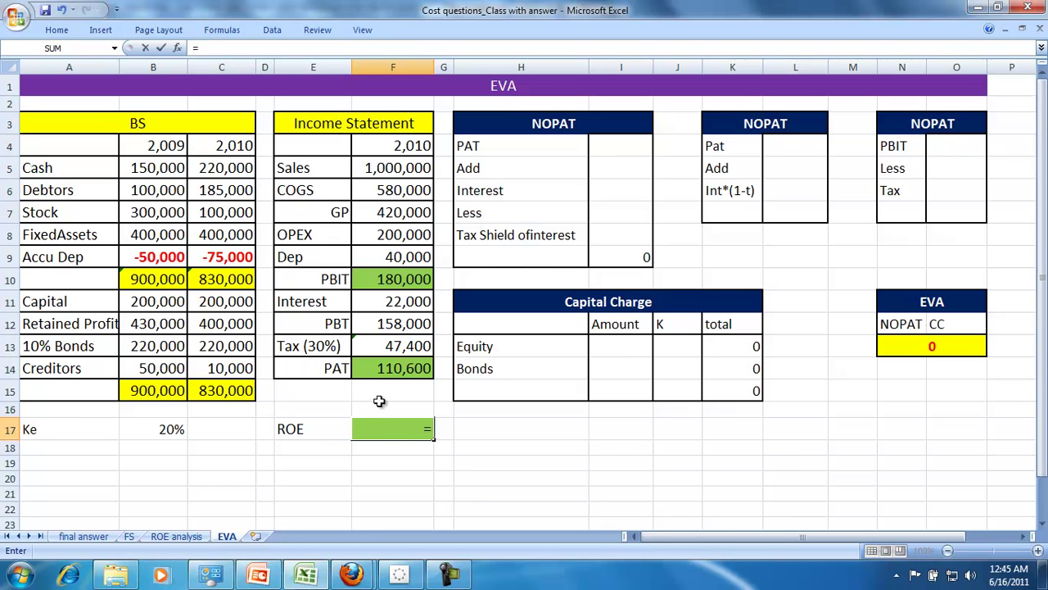
pyautogui.click(382, 366)
pyautogui.write('/(')
pyautogui.click(223, 302)
pyautogui.write('+')
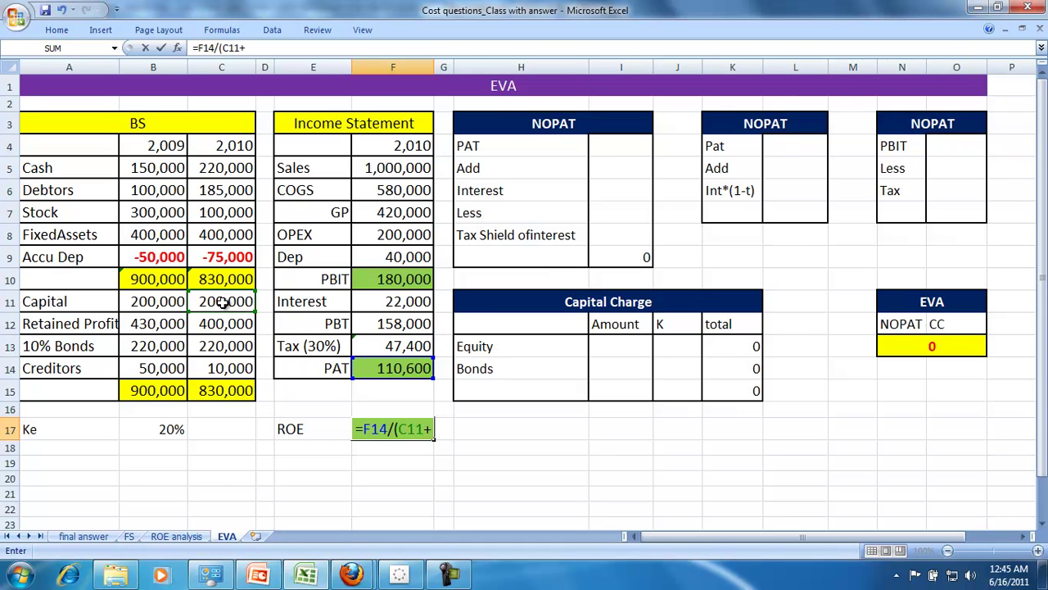
pyautogui.click(215, 324)
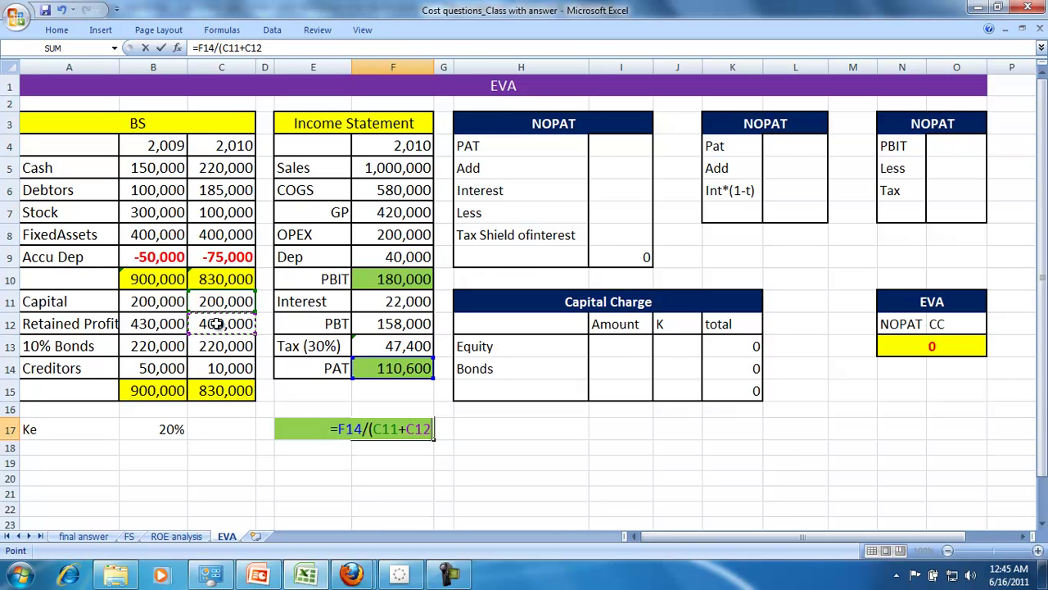
pyautogui.write(')')
pyautogui.press('Return')
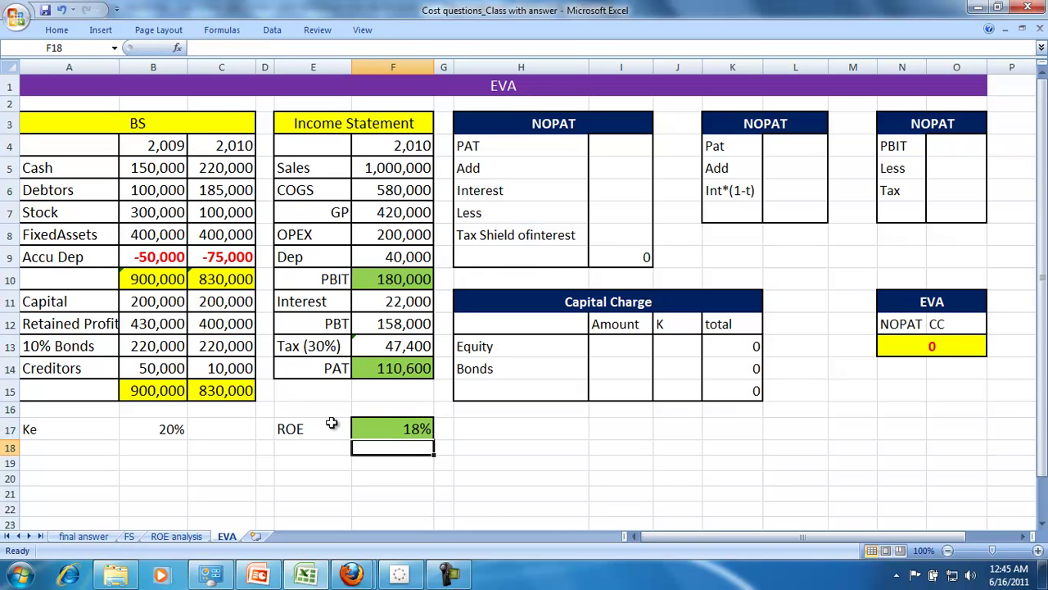
pyautogui.click(382, 425)
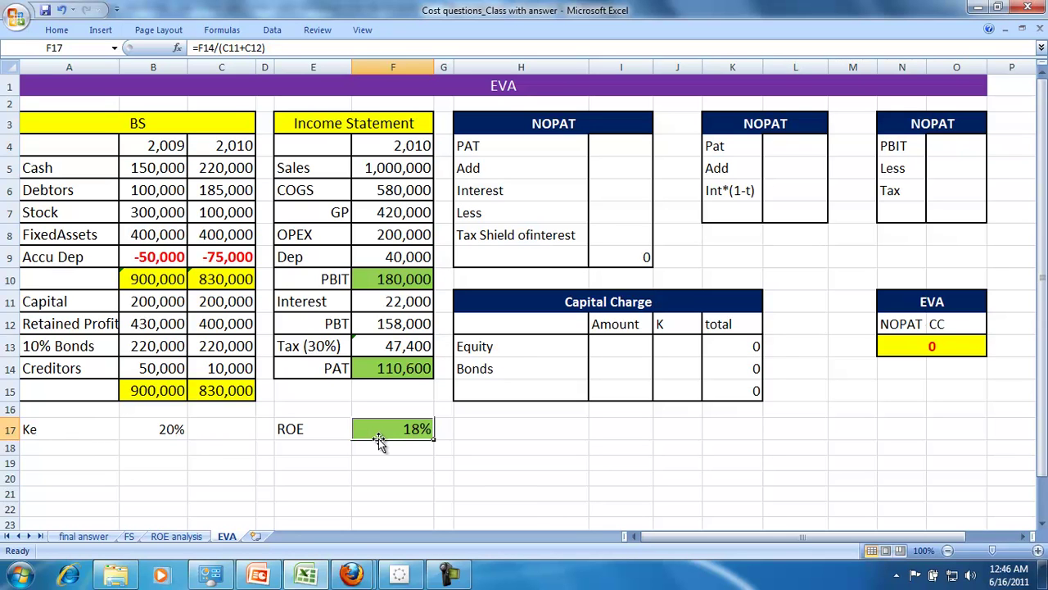
# Step: Enter the label "Economic Value Added" in cell H17, below the Capital Charge table
pyautogui.click(538, 426)
pyautogui.write('Economic ')
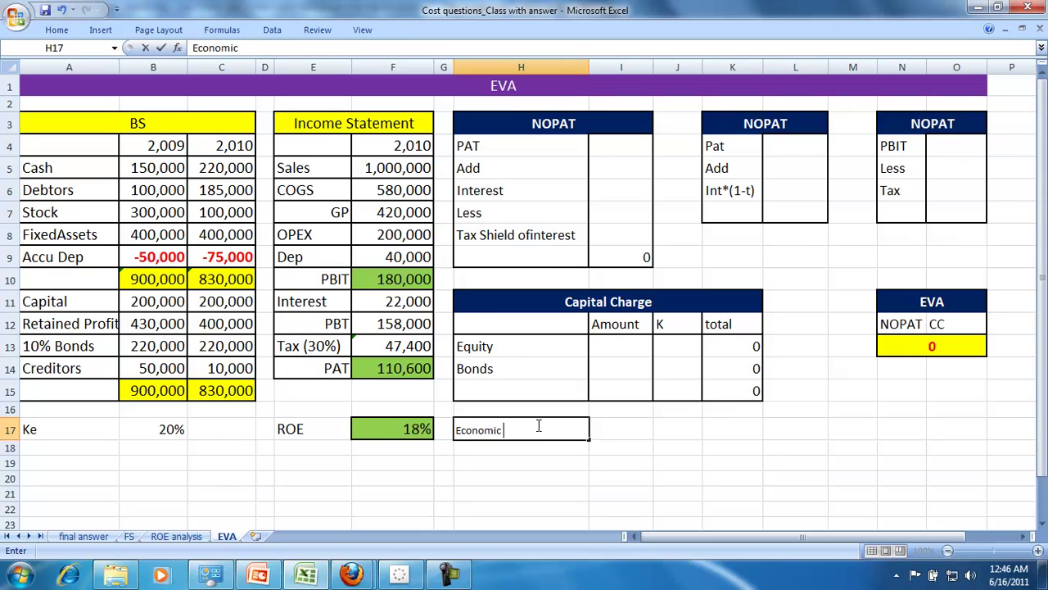
pyautogui.write('Value Added')
pyautogui.press('Return')
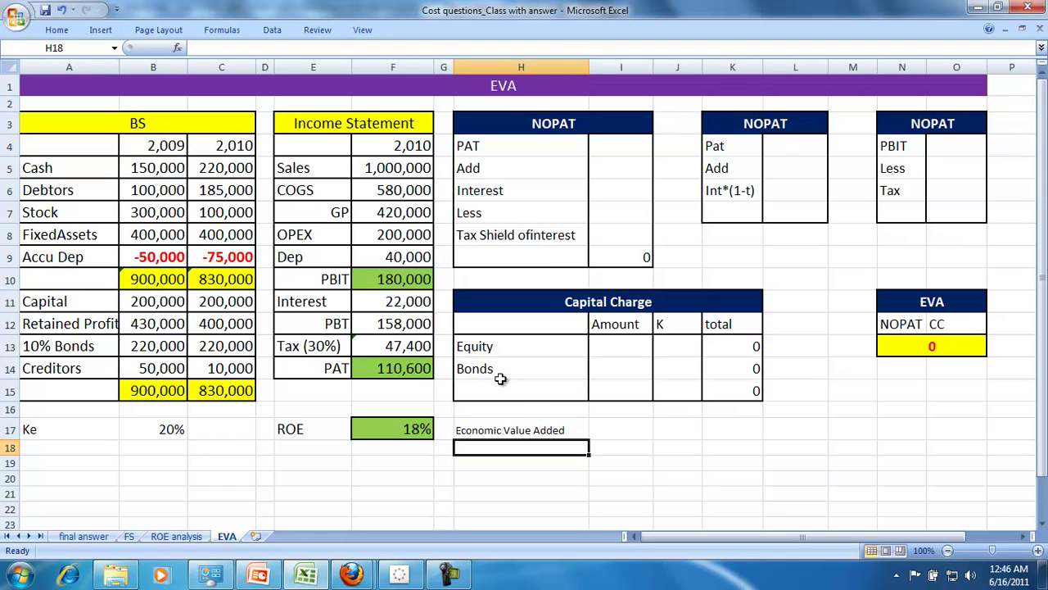
# Step: Dismiss the Windows color scheme prompt and make the Equity label in H13 bold
pyautogui.click(486, 350)
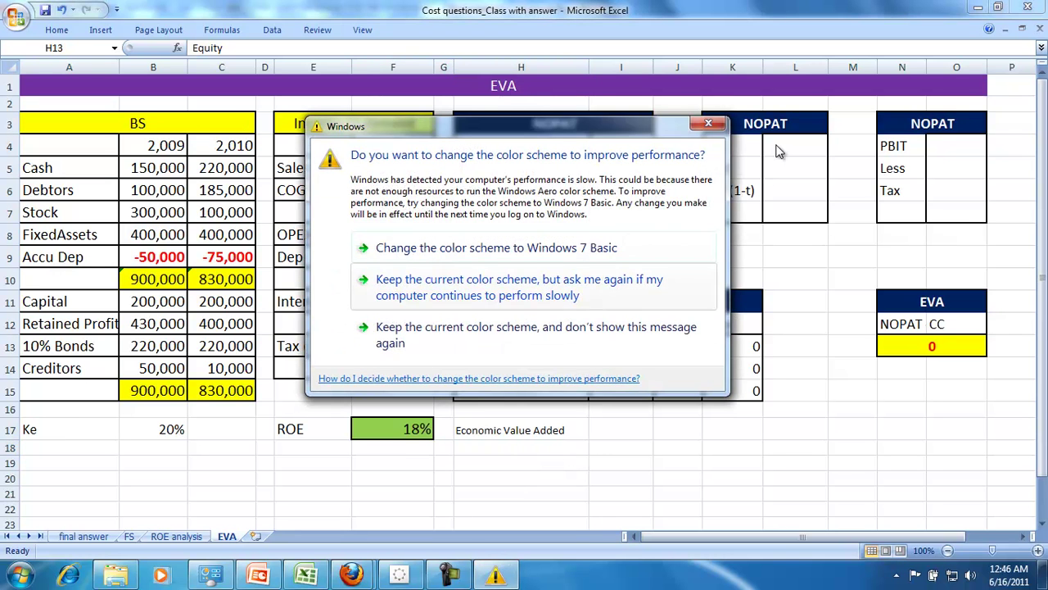
pyautogui.click(709, 126)
pyautogui.click(522, 432)
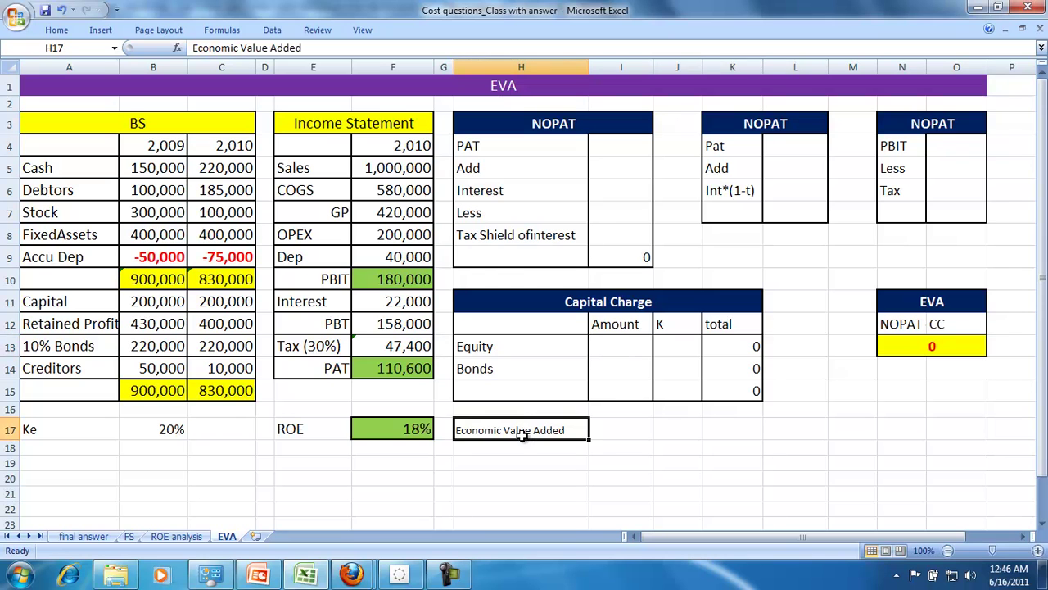
pyautogui.click(483, 348)
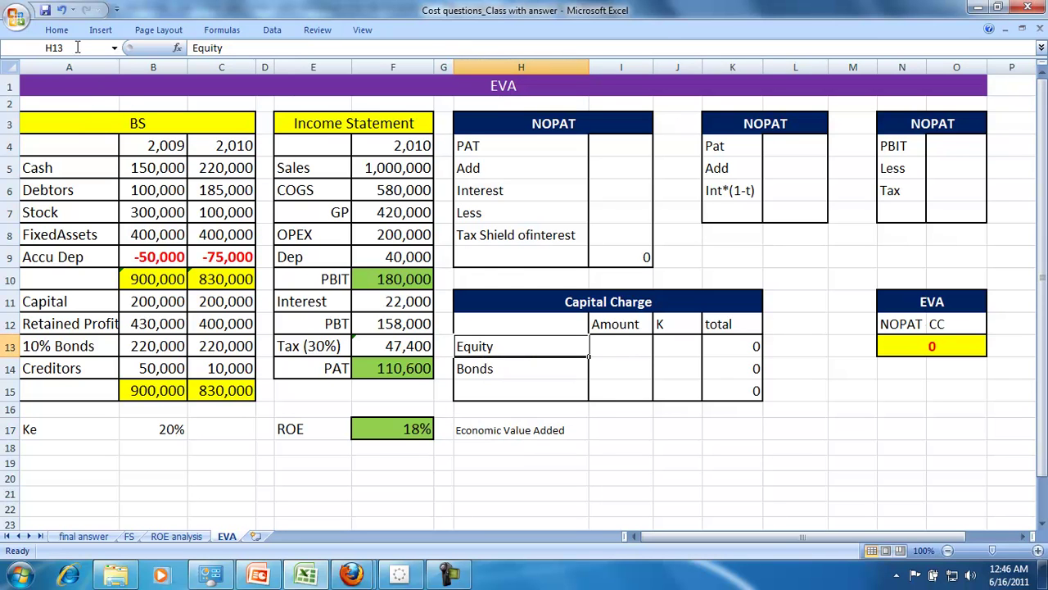
pyautogui.click(58, 30)
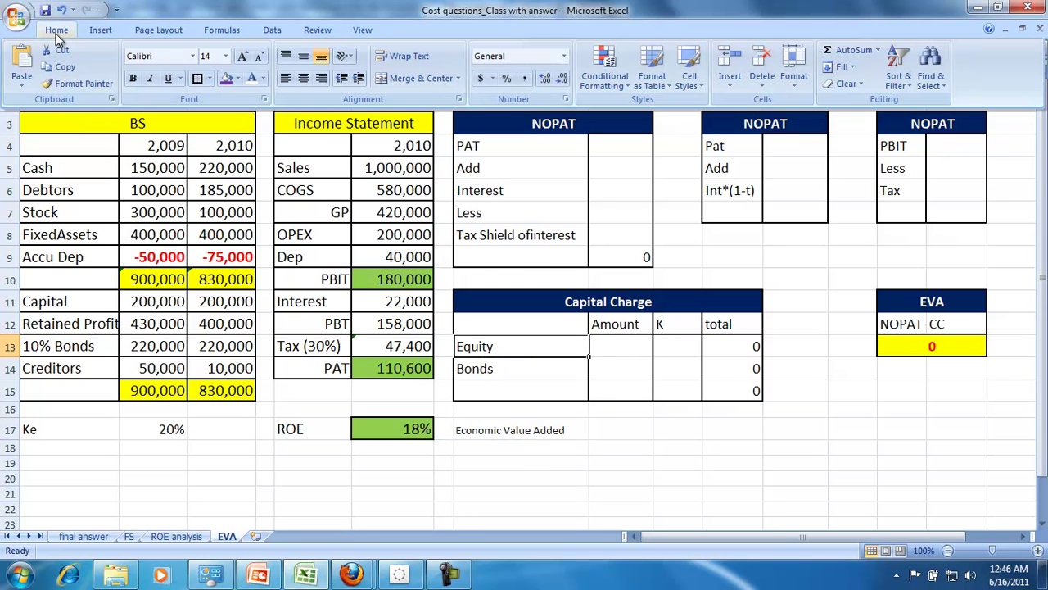
pyautogui.click(136, 78)
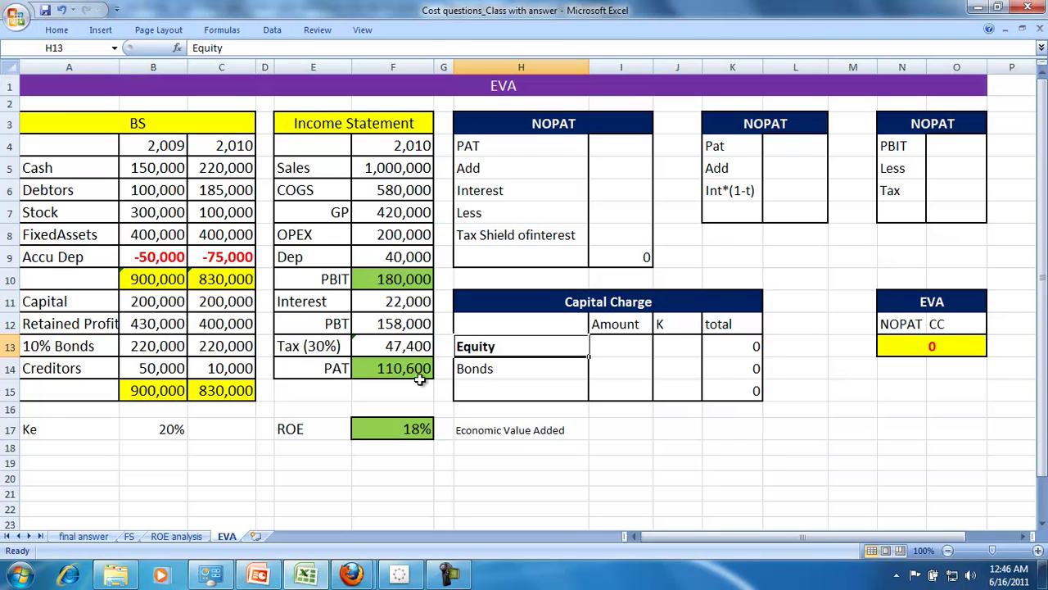
# Step: Enter the EVA formula description "Nopat -CC" in I17, beside the Economic Value Added label
pyautogui.click(471, 431)
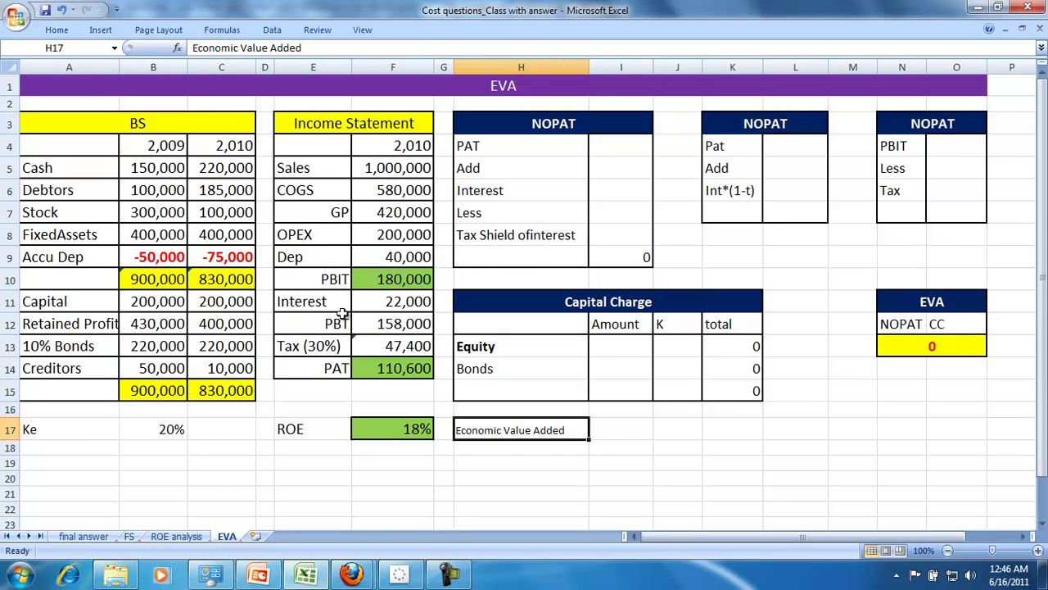
pyautogui.click(616, 428)
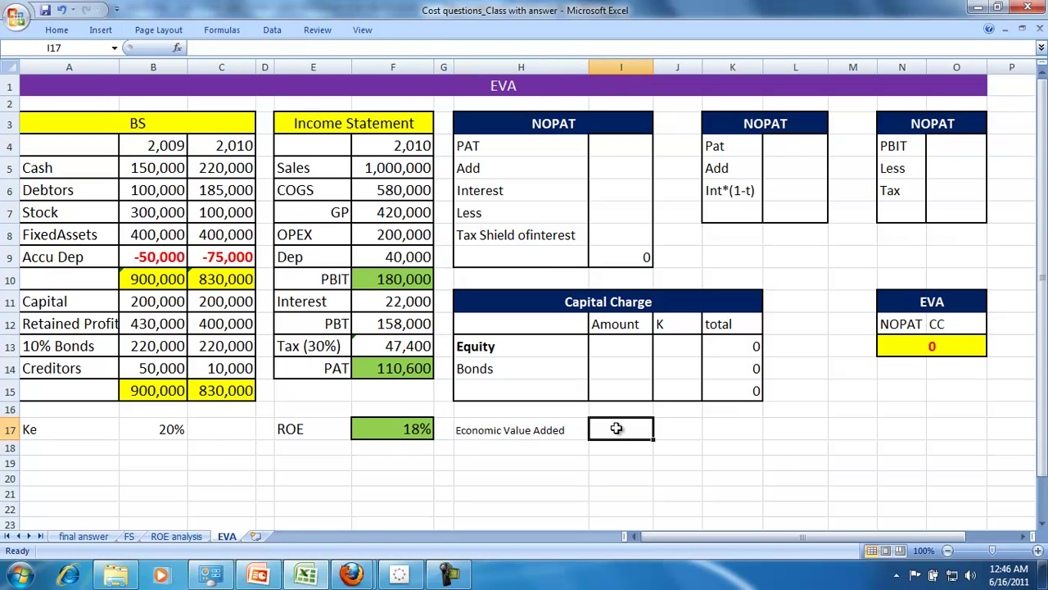
pyautogui.write('Nopat -')
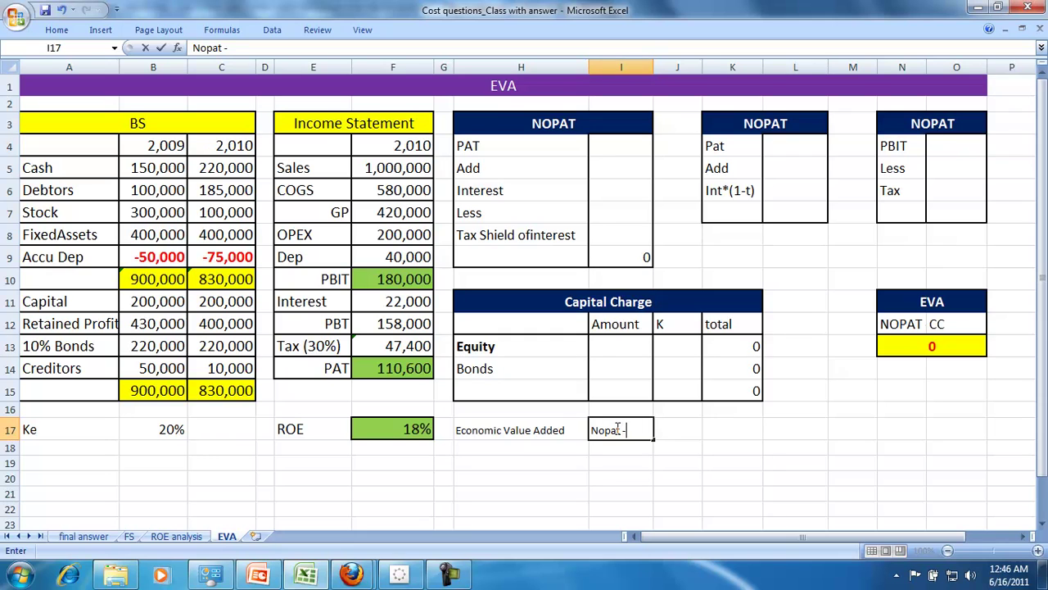
pyautogui.write('CC')
pyautogui.press('Return')
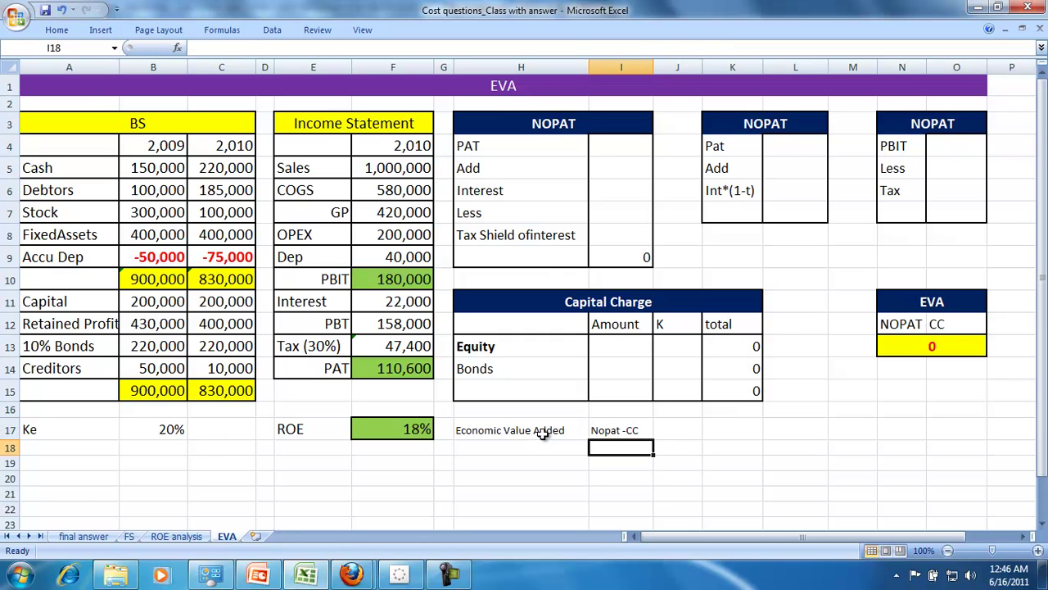
pyautogui.click(602, 432)
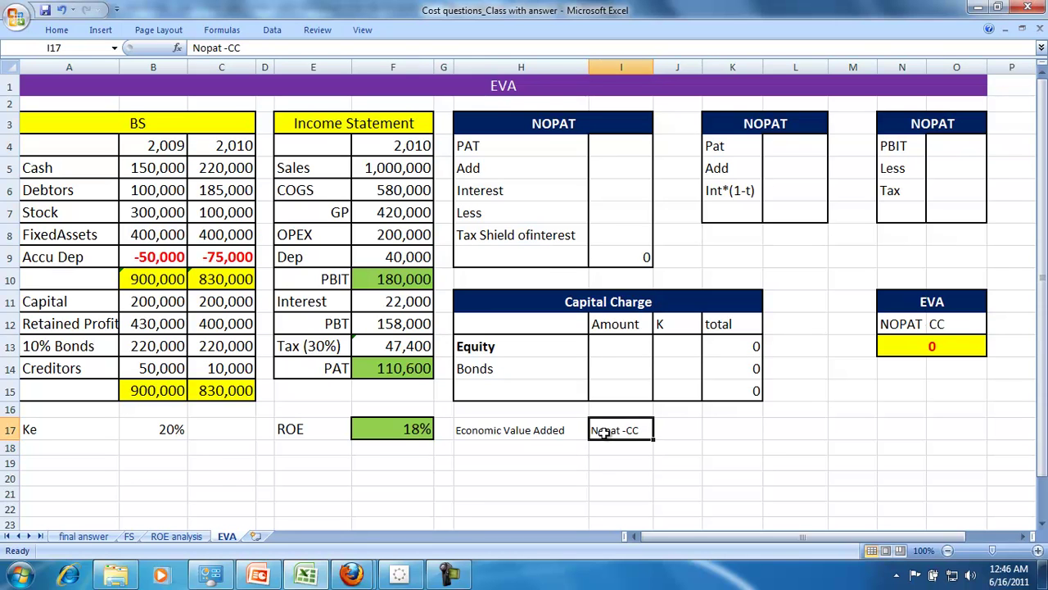
# Step: Link the PAT amount in I4 of the first NOPAT table to the income statement's PAT with =F14
pyautogui.click(550, 123)
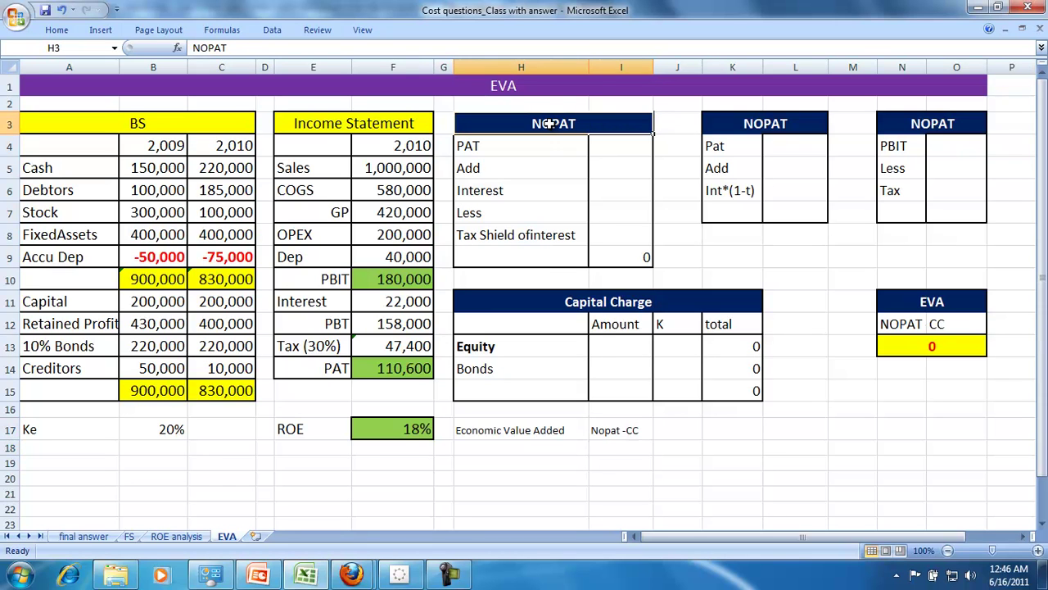
pyautogui.click(407, 368)
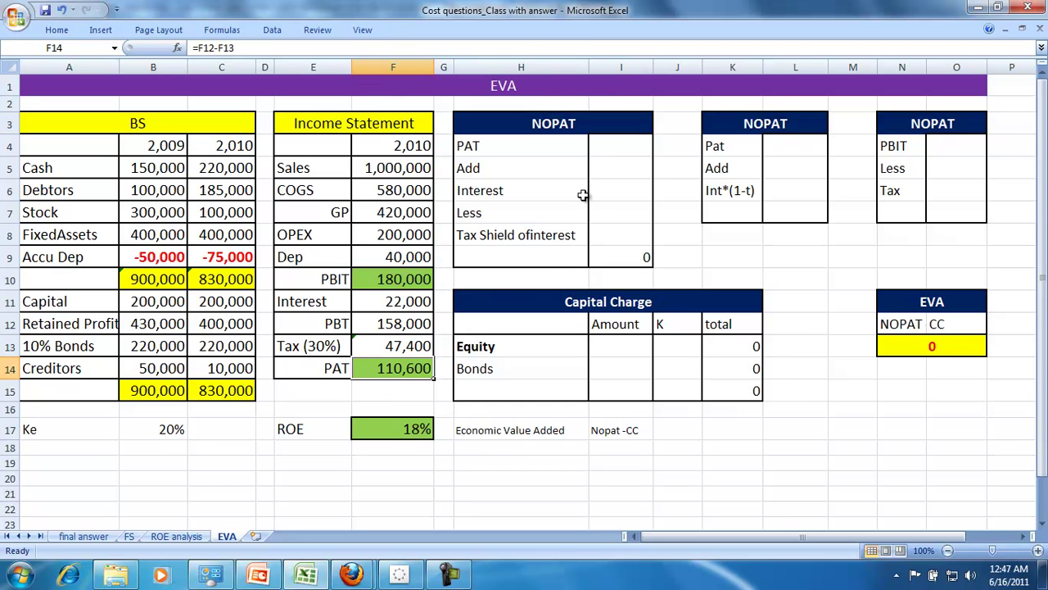
pyautogui.click(620, 147)
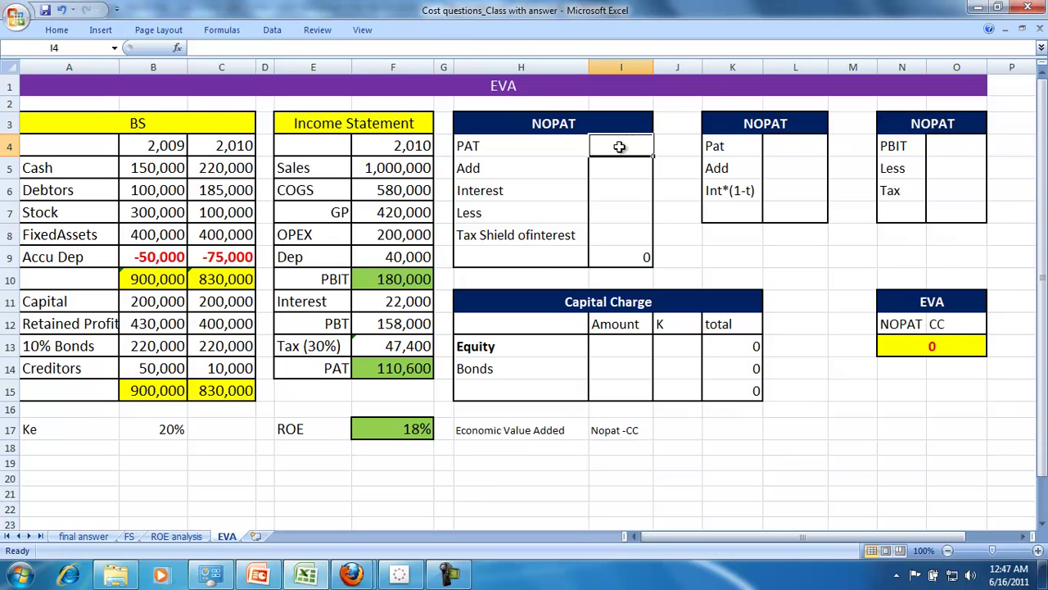
pyautogui.write('=')
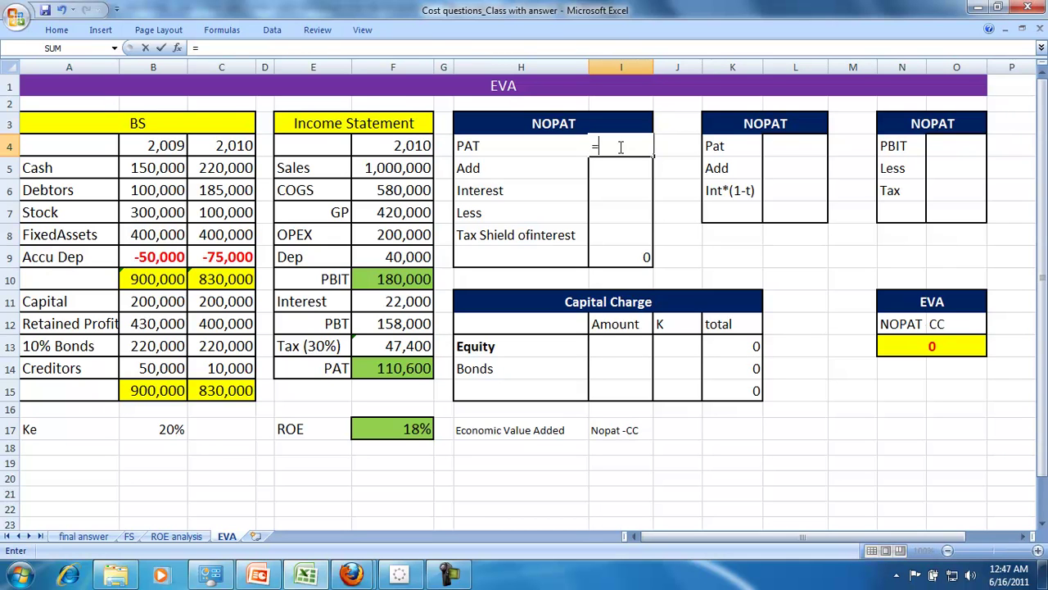
pyautogui.click(404, 368)
pyautogui.press('Return')
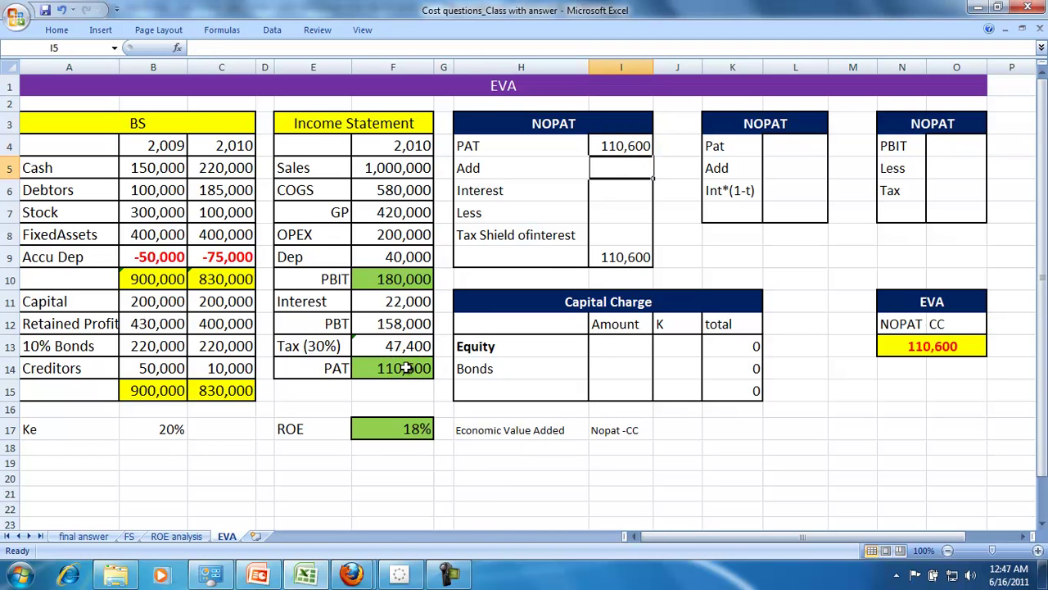
# Step: Link the Interest amount in I6 of the NOPAT table to the income statement's interest with =F11
pyautogui.press('Down')
pyautogui.write('=')
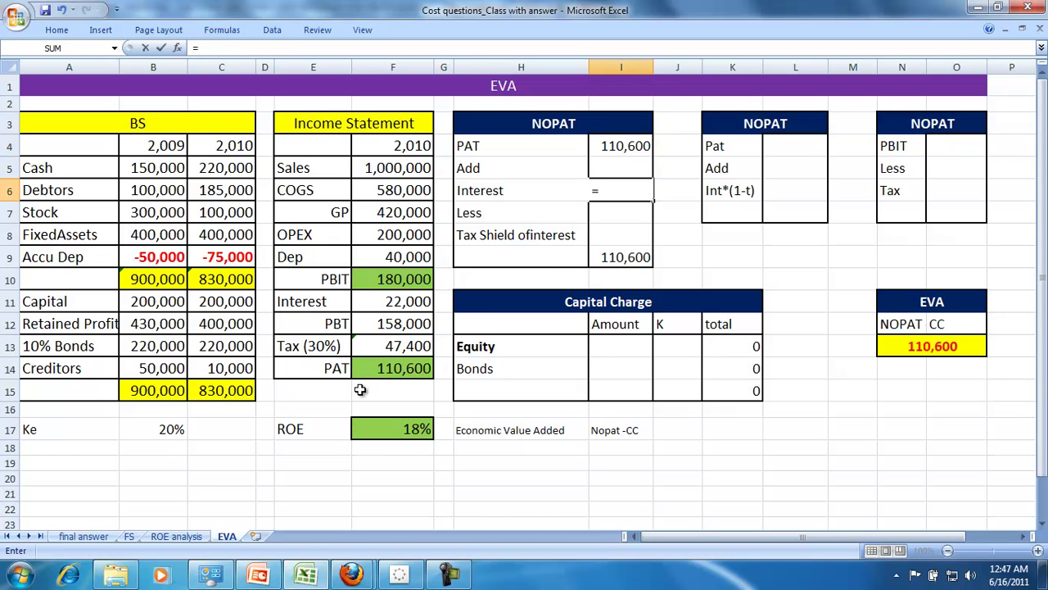
pyautogui.click(376, 305)
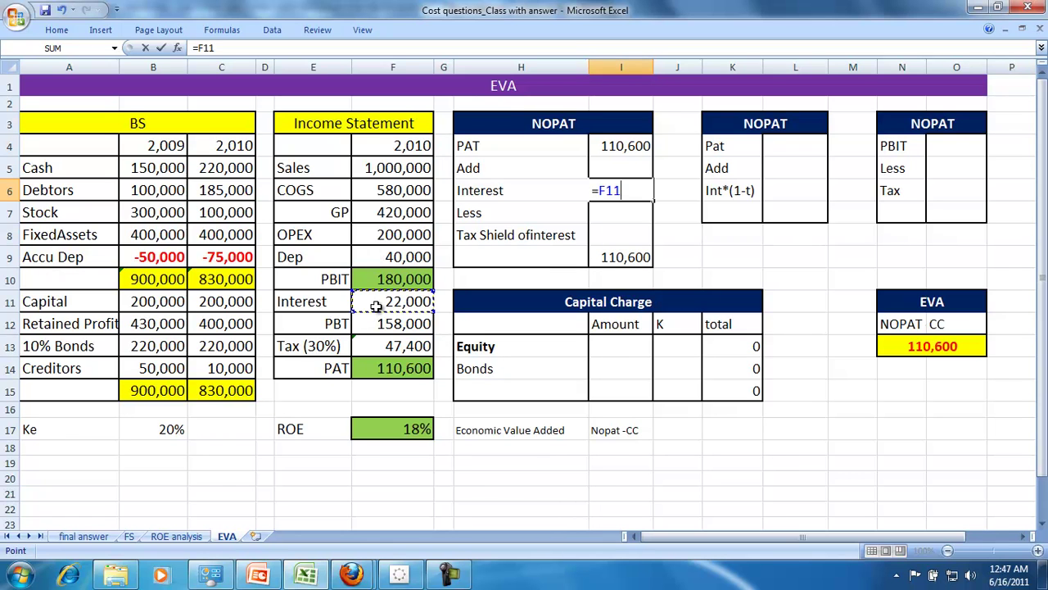
pyautogui.press('Return')
# Step: Calculate the tax shield of interest in I8 as the interest times 30%, using =I6*.30, and review the NOPAT entries
pyautogui.press('Down')
pyautogui.write('=')
pyautogui.press('Up')
pyautogui.press('Up')
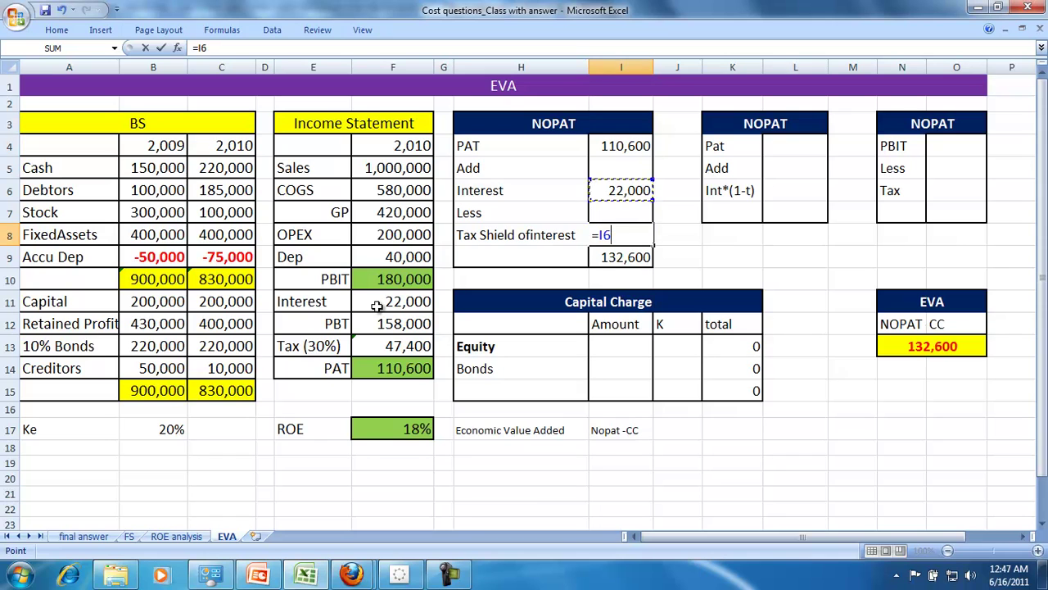
pyautogui.write('*.30')
pyautogui.press('Return')
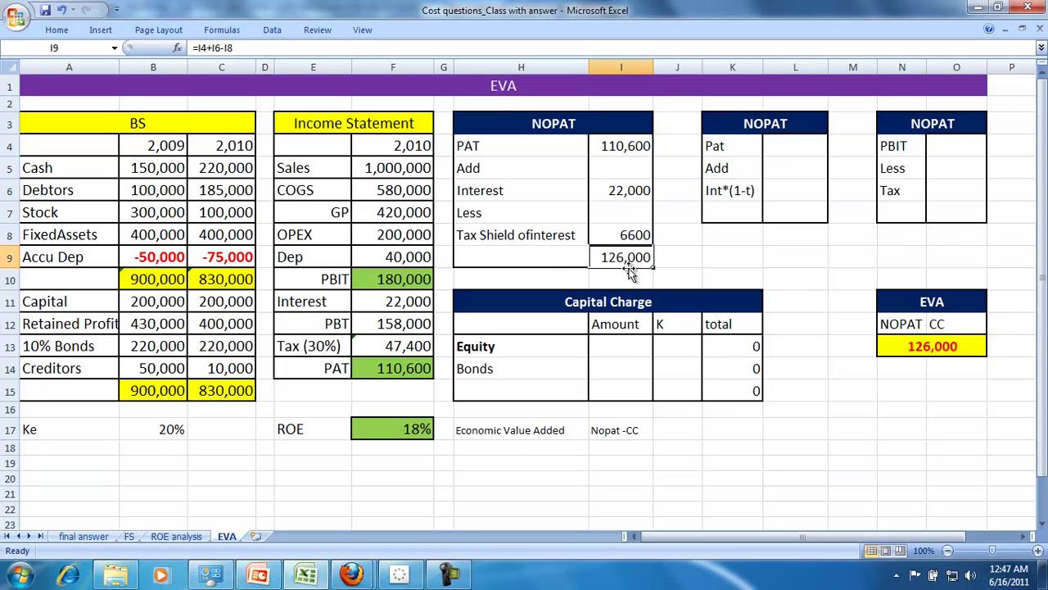
pyautogui.click(609, 145)
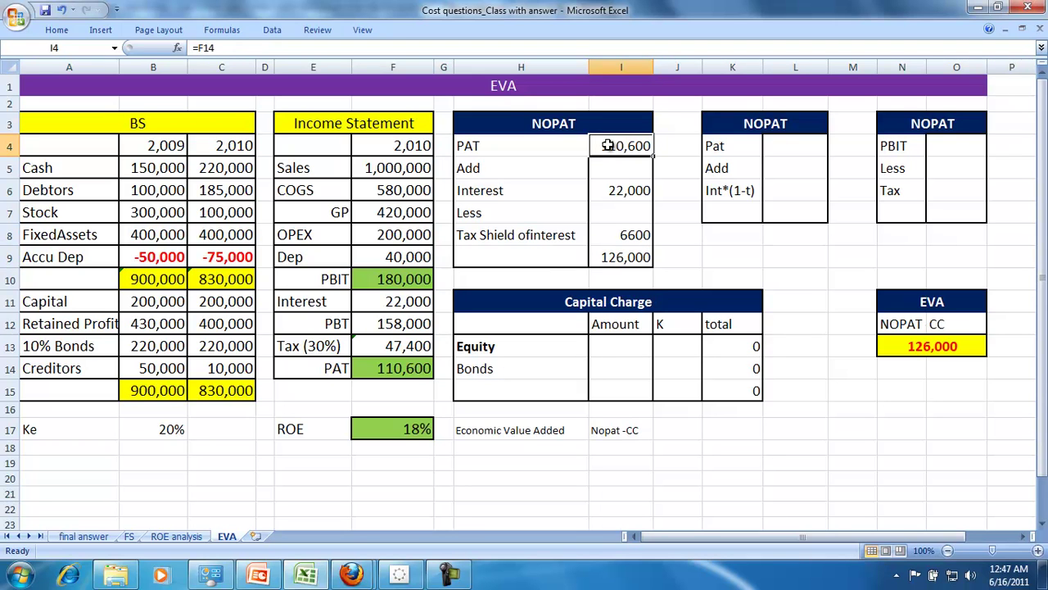
pyautogui.click(609, 190)
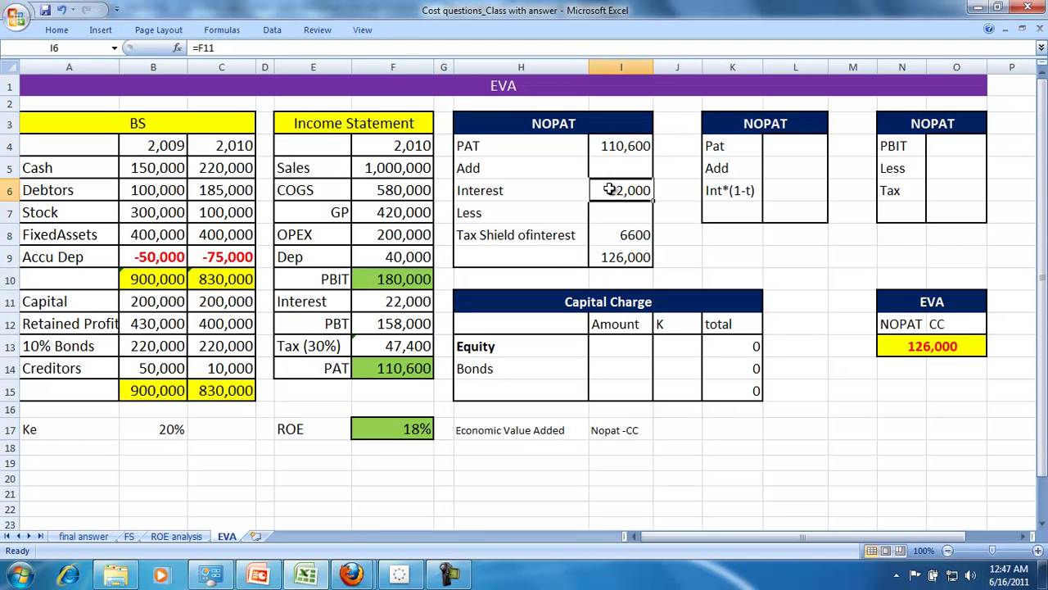
pyautogui.click(618, 236)
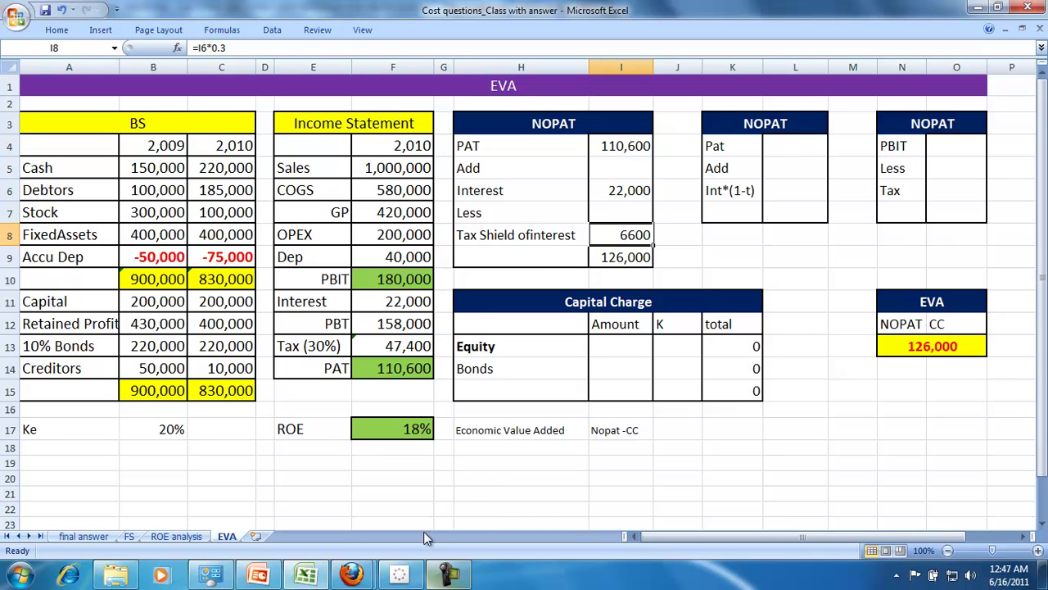
# Step: Enter the note "NOPAT : Profit of unlevered Firm" in cell H19
pyautogui.click(490, 461)
pyautogui.write('NOPAT : Profit of')
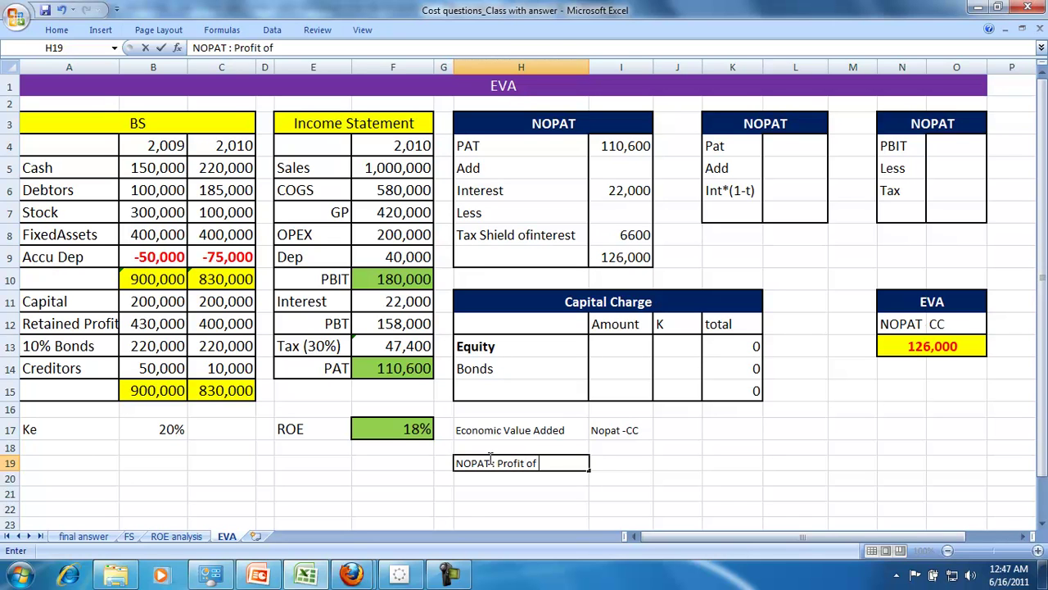
pyautogui.write(' unlevered Firm')
pyautogui.press('Return')
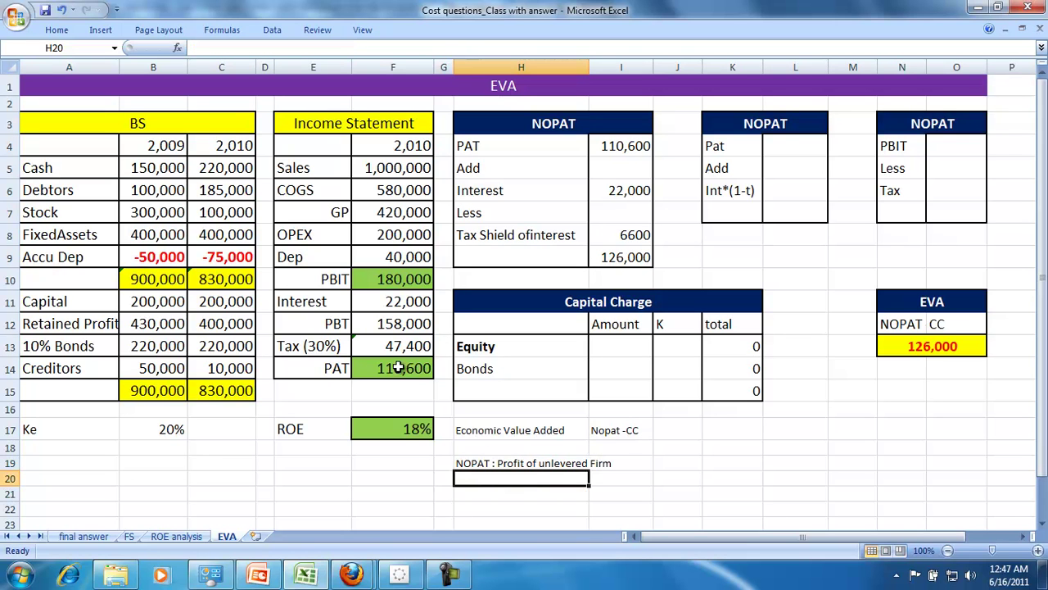
# Step: Copy the formatting of the Cash label in A5 to the notes range H17:I21 with Format Painter
pyautogui.click(82, 168)
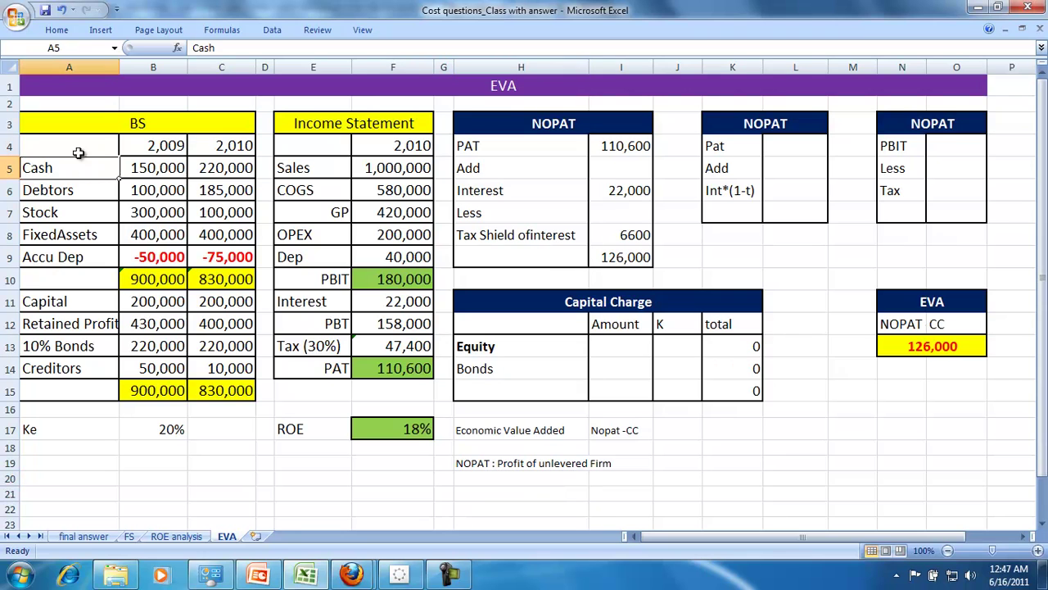
pyautogui.click(52, 31)
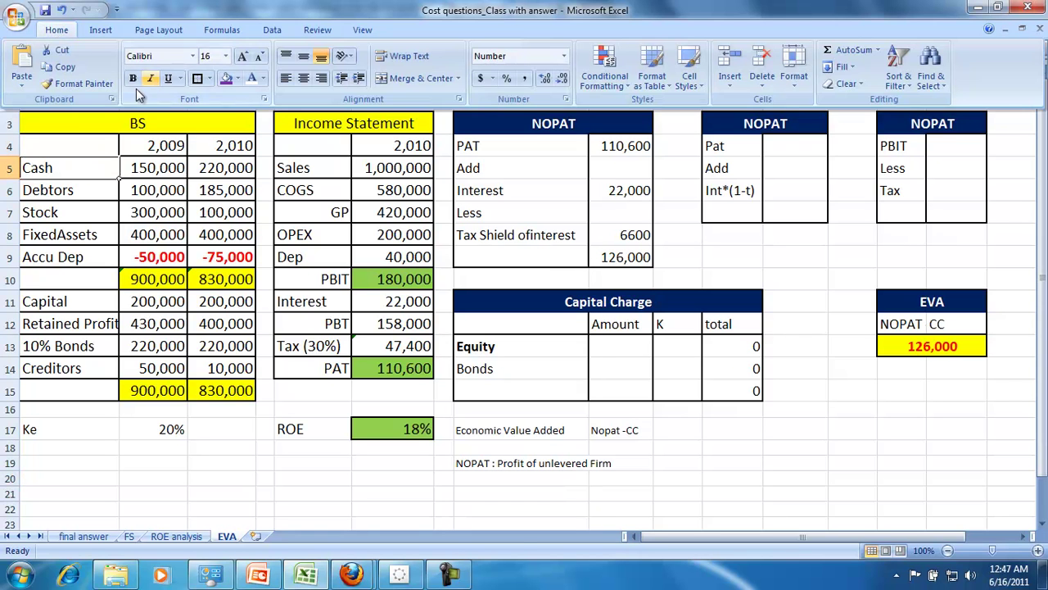
pyautogui.click(76, 83)
pyautogui.moveTo(475, 426); pyautogui.dragTo(632, 490)
pyautogui.click(607, 491)
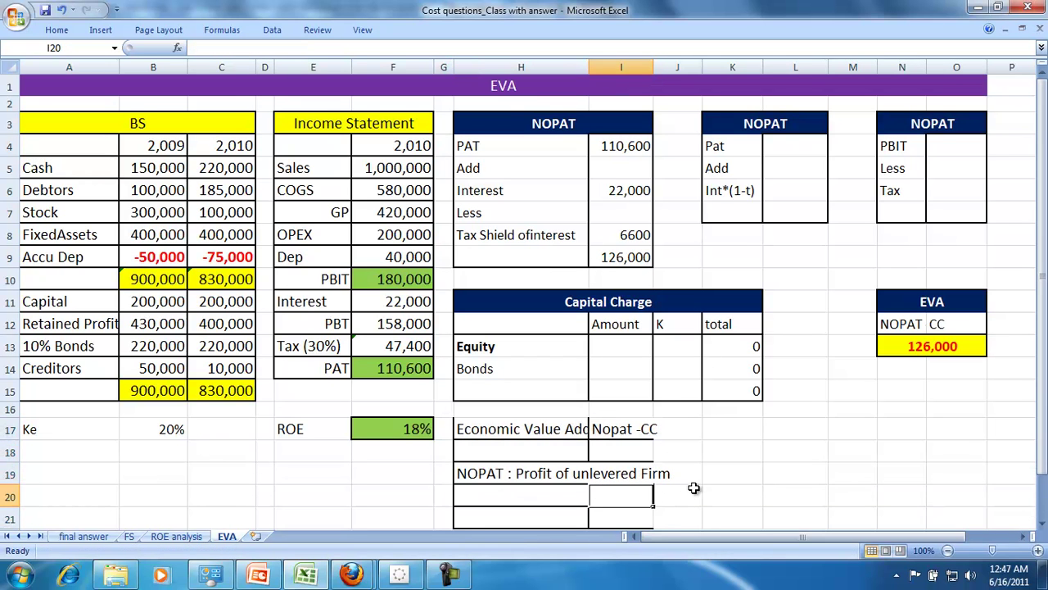
# Step: Copy the plain formatting of the blank cells K17:K19 to the notes range H17:I21 with Format Painter
pyautogui.moveTo(717, 430); pyautogui.dragTo(755, 467)
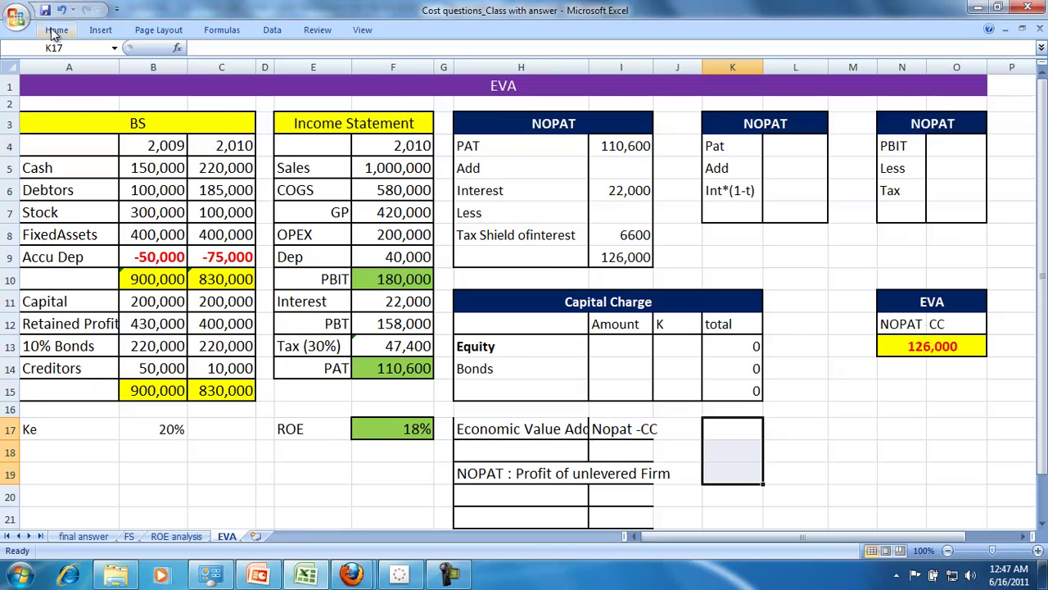
pyautogui.click(51, 30)
pyautogui.click(66, 86)
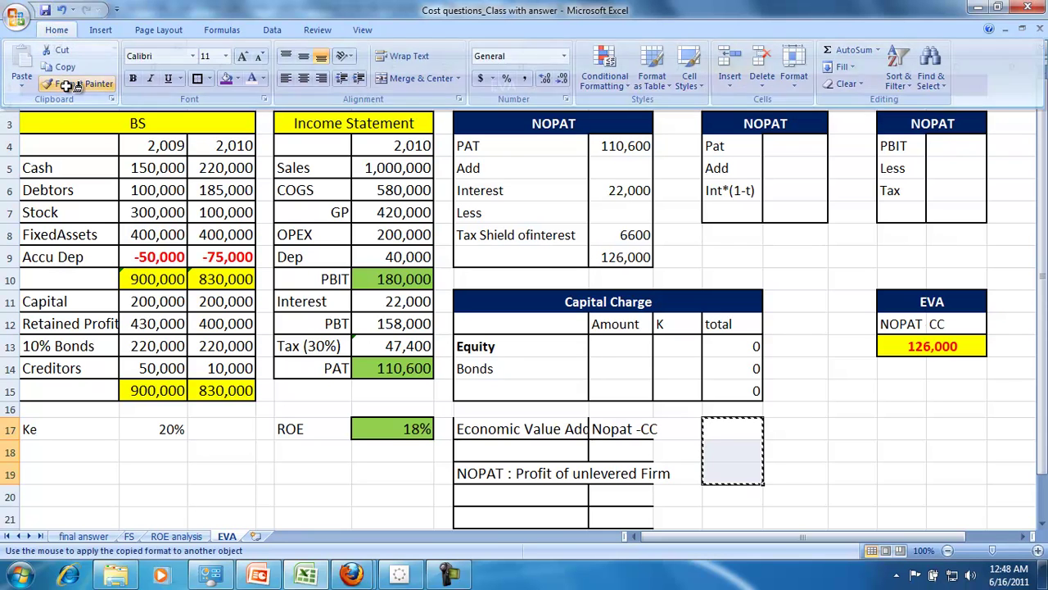
pyautogui.moveTo(516, 428)
pyautogui.mouseDown()
pyautogui.moveTo(630, 431)
pyautogui.moveTo(658, 583)
pyautogui.moveTo(637, 459)
pyautogui.mouseUp()
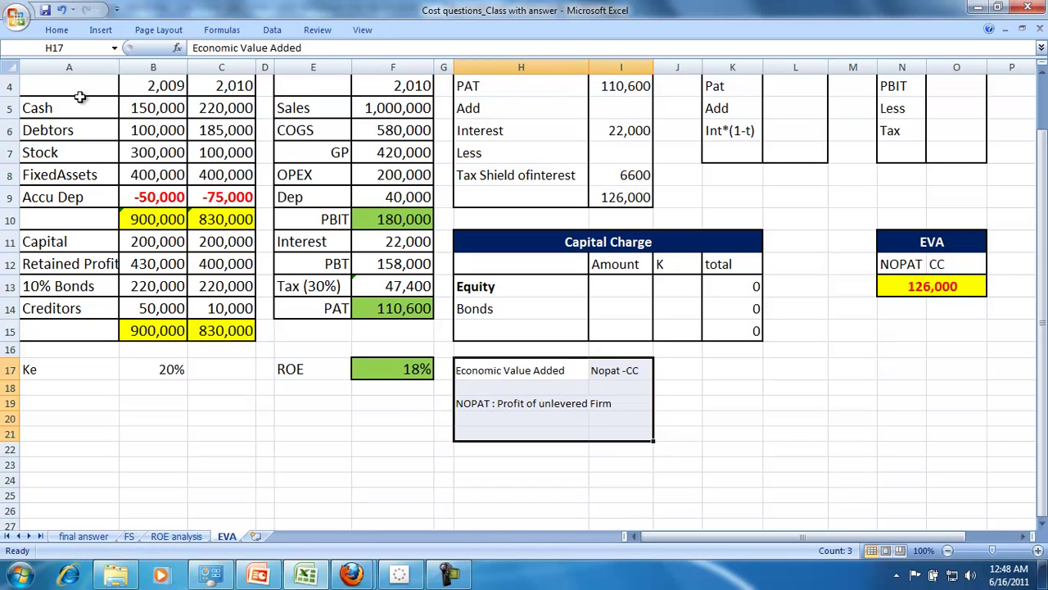
pyautogui.click(410, 309)
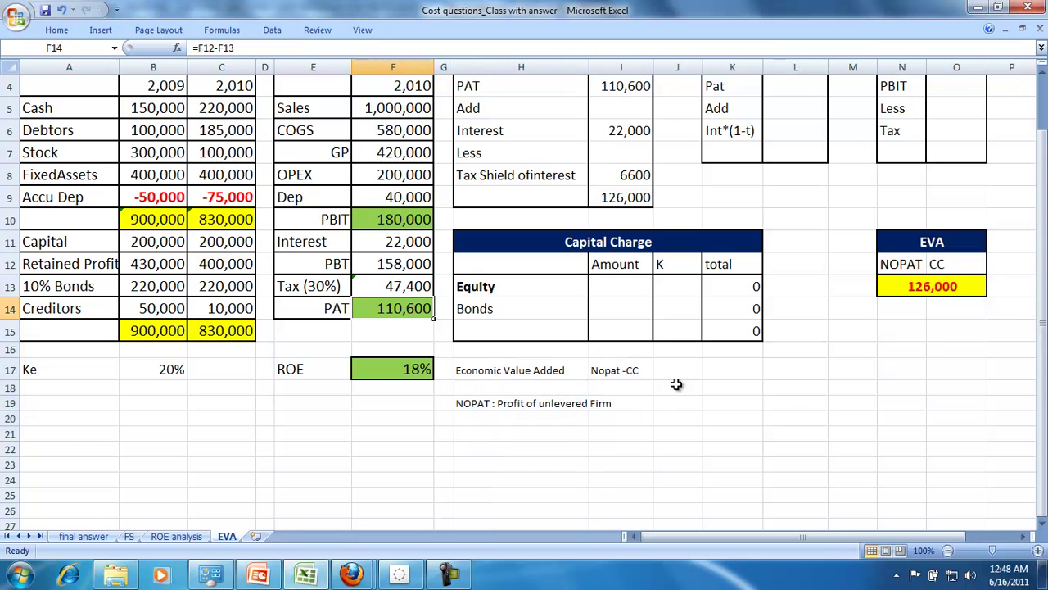
# Step: Link the Pat amount in L4 of the second NOPAT table to the income statement's PAT with =F14
pyautogui.click(1043, 74)
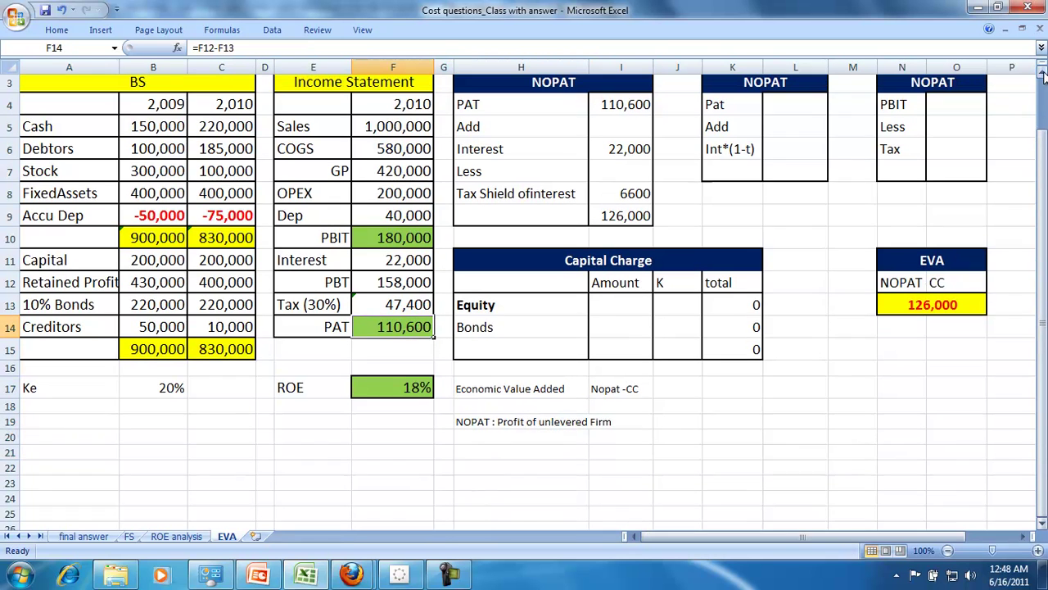
pyautogui.click(1042, 74)
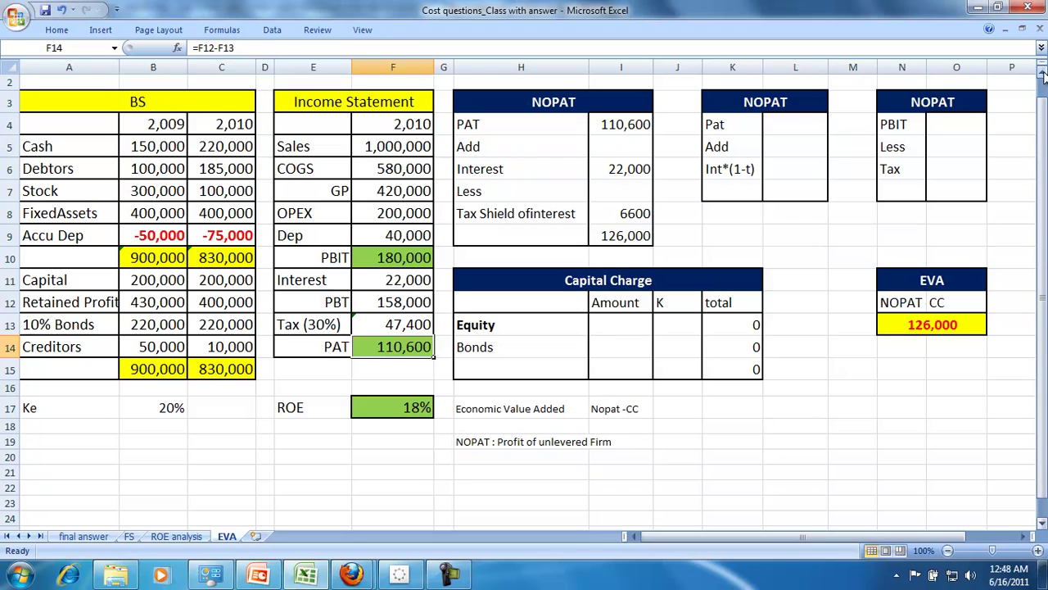
pyautogui.click(627, 235)
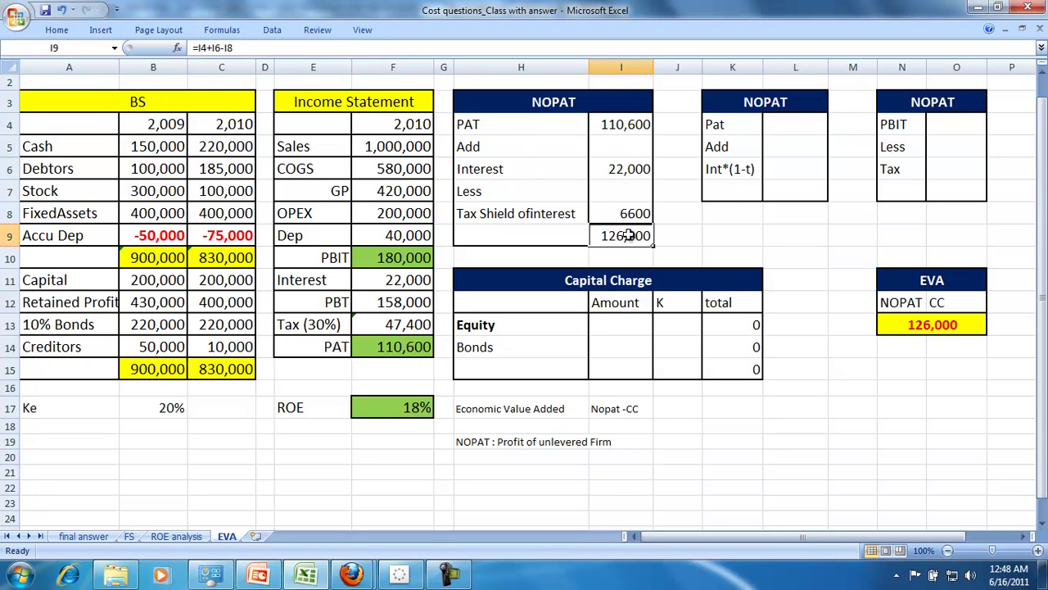
pyautogui.click(557, 443)
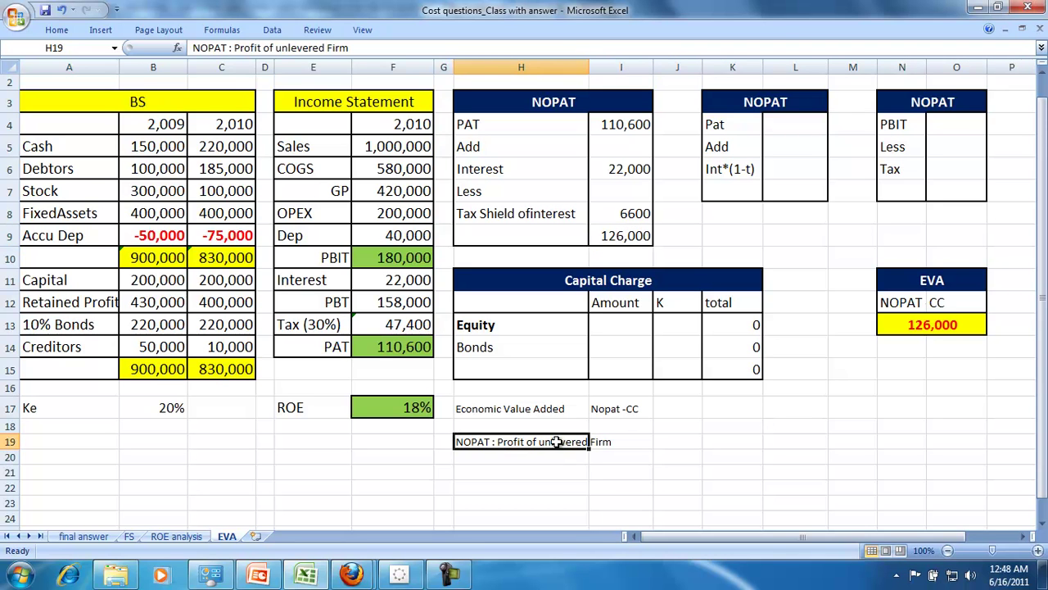
pyautogui.click(800, 130)
pyautogui.write('=')
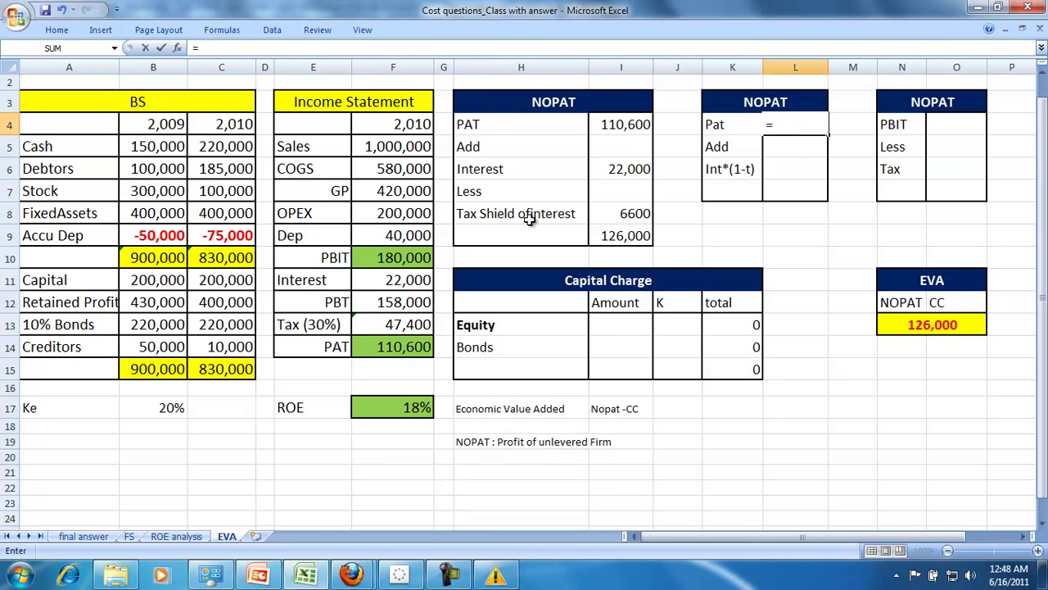
pyautogui.click(409, 347)
pyautogui.press('Return')
# Step: Calculate the after-tax interest in L6 of the second NOPAT table with =F11*(1-30%)
pyautogui.press('Return')
pyautogui.write('=')
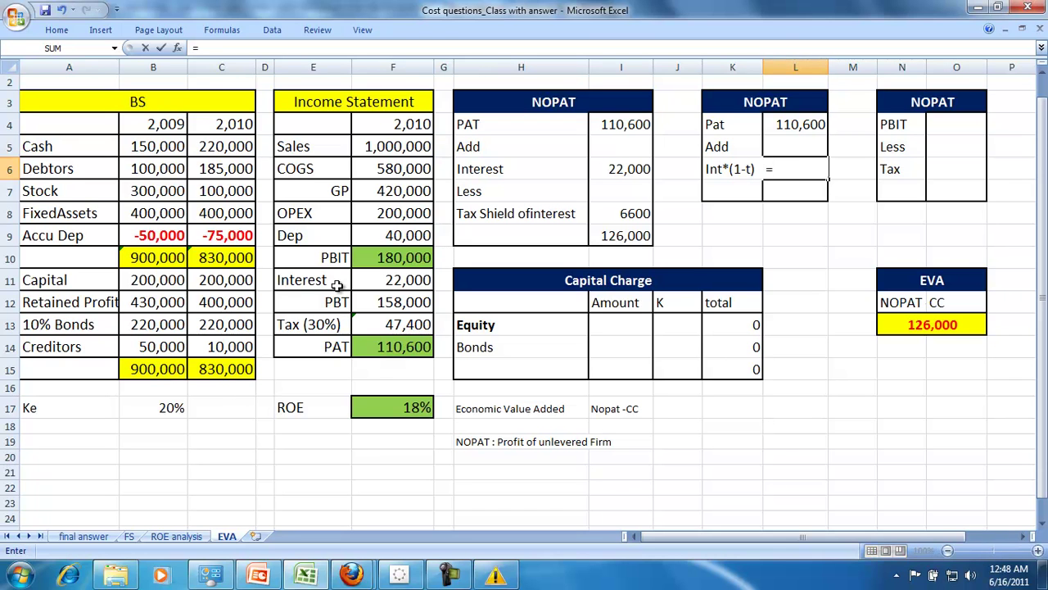
pyautogui.click(372, 280)
pyautogui.write('*')
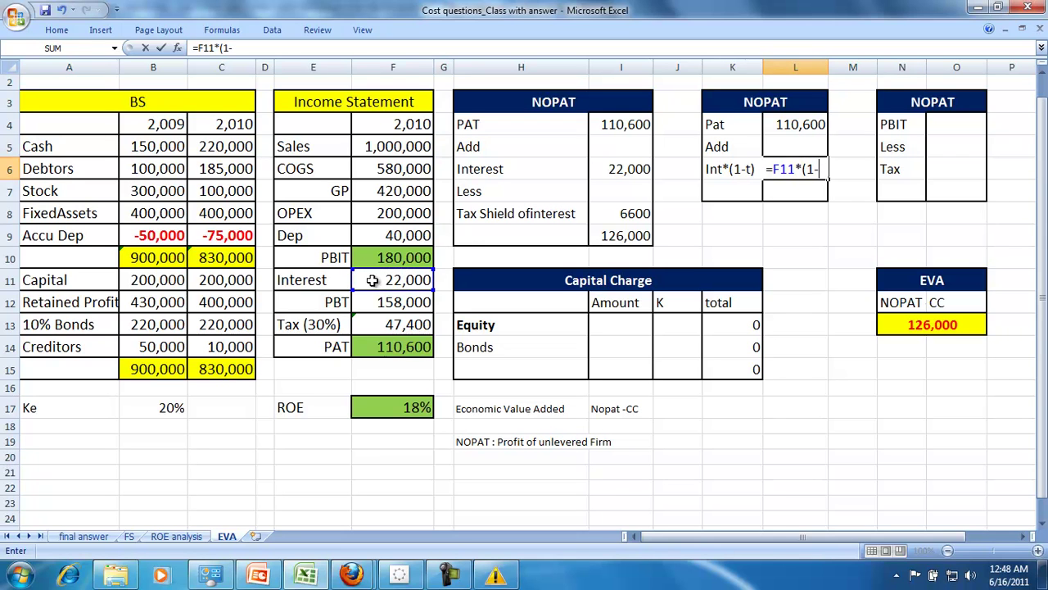
pyautogui.write('30')
pyautogui.write('5')
pyautogui.press('BackSpace')
pyautogui.write('%')
pyautogui.press('Return')
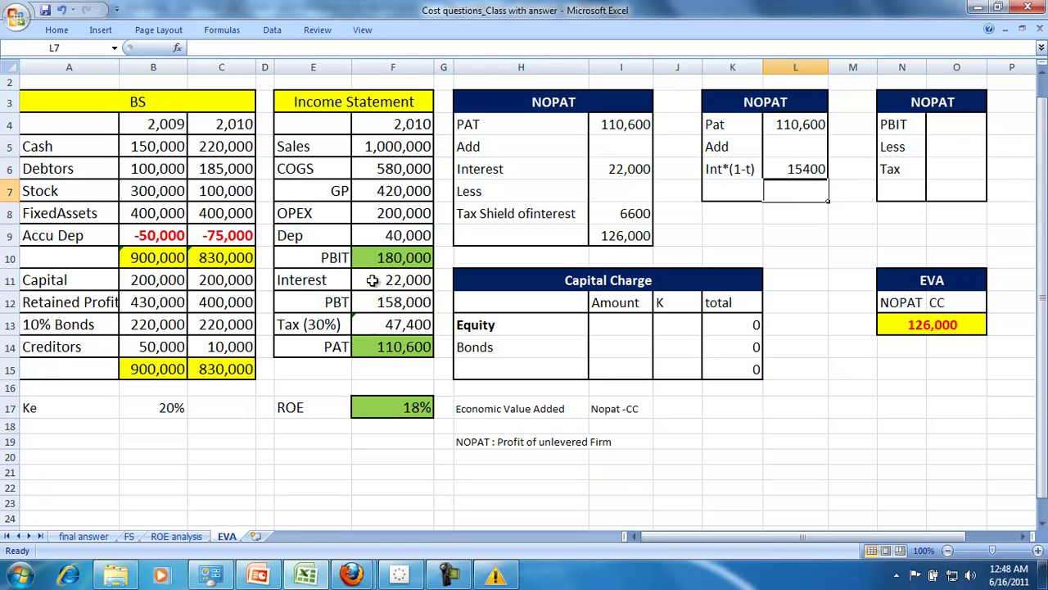
# Step: Total the second NOPAT table in L7 by adding the after-tax interest to Pat, using =L4+L6
pyautogui.write('=')
pyautogui.press('Up')
pyautogui.press('Up')
pyautogui.press('Up')
pyautogui.write('+')
pyautogui.press('Up')
pyautogui.press('Return')
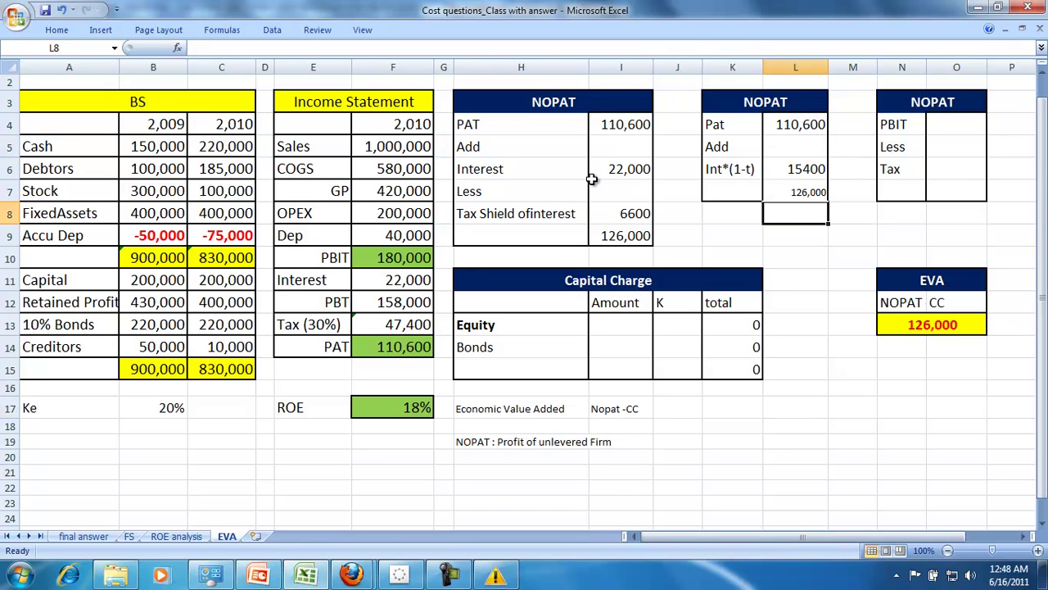
# Step: Copy the formatting of the first NOPAT total in I9 to the second table's total in L7 with Format Painter
pyautogui.click(606, 236)
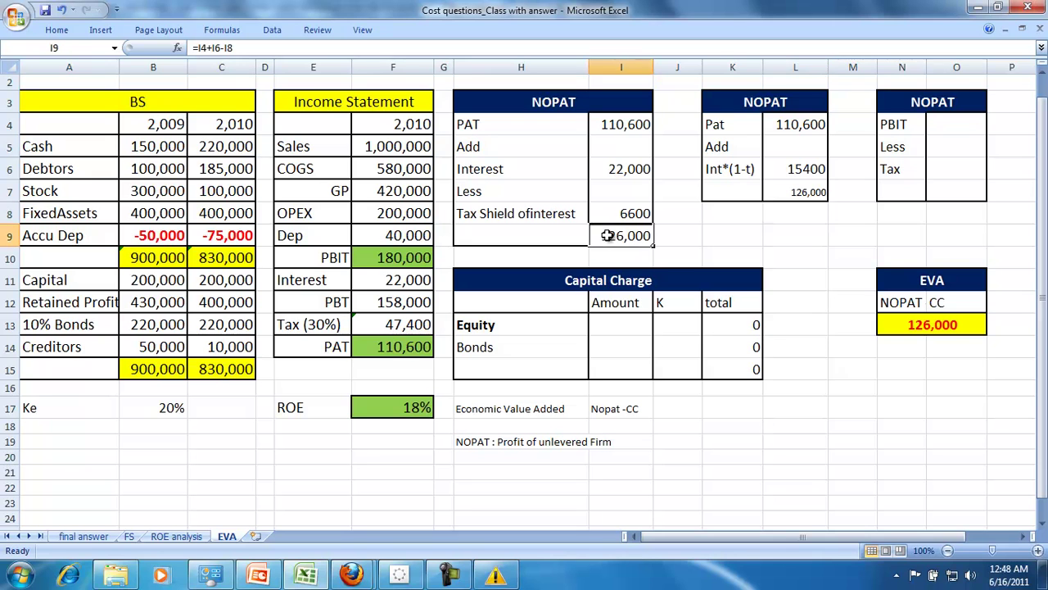
pyautogui.click(60, 31)
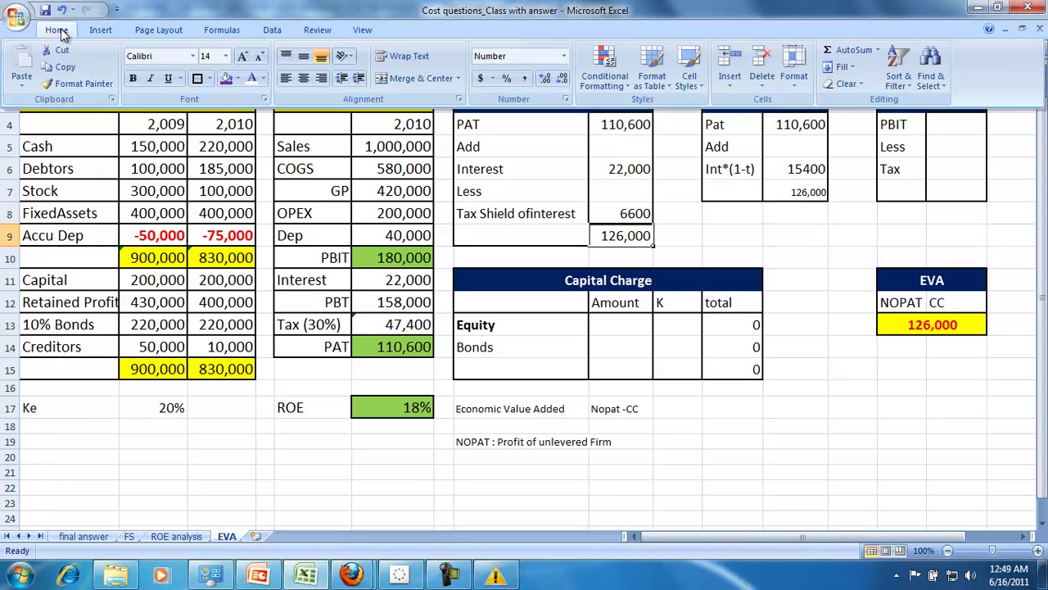
pyautogui.click(64, 85)
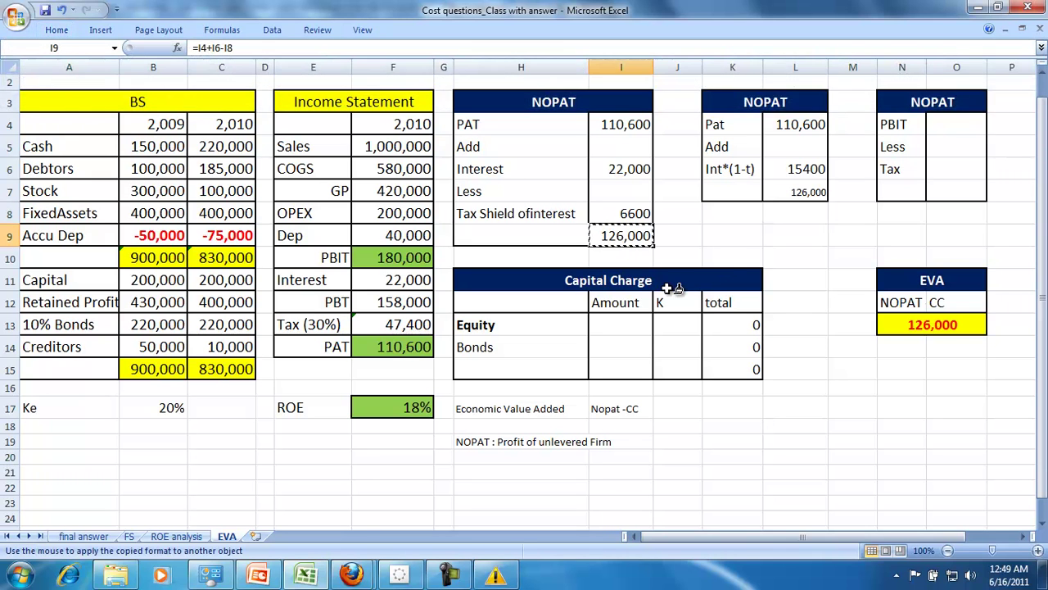
pyautogui.click(799, 192)
pyautogui.click(797, 262)
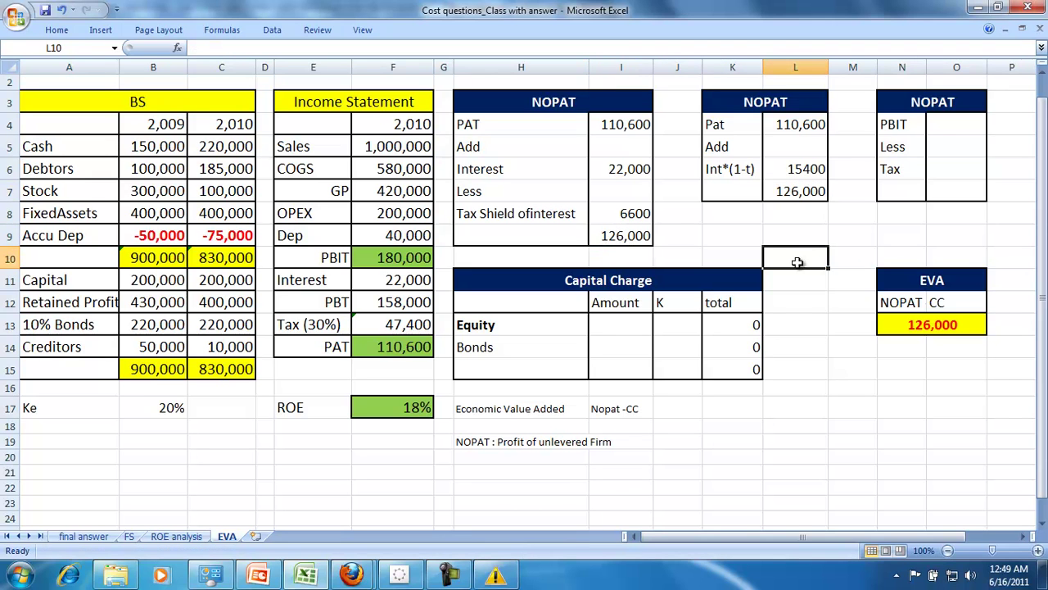
# Step: Link the PBIT amount in O4 of the third NOPAT table to the income statement's PBIT with =F10
pyautogui.click(941, 129)
pyautogui.write('=')
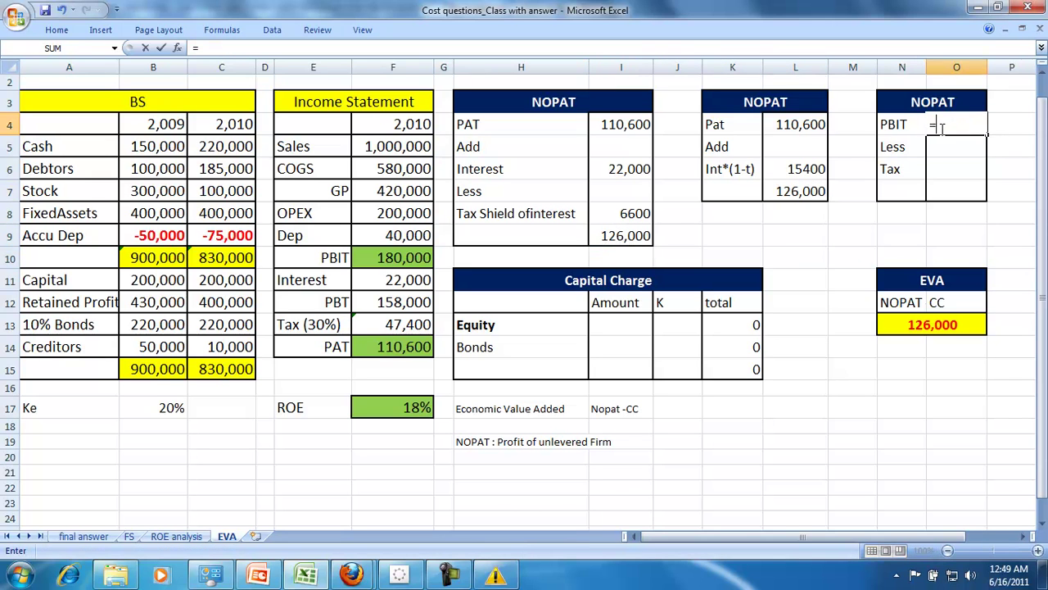
pyautogui.click(370, 257)
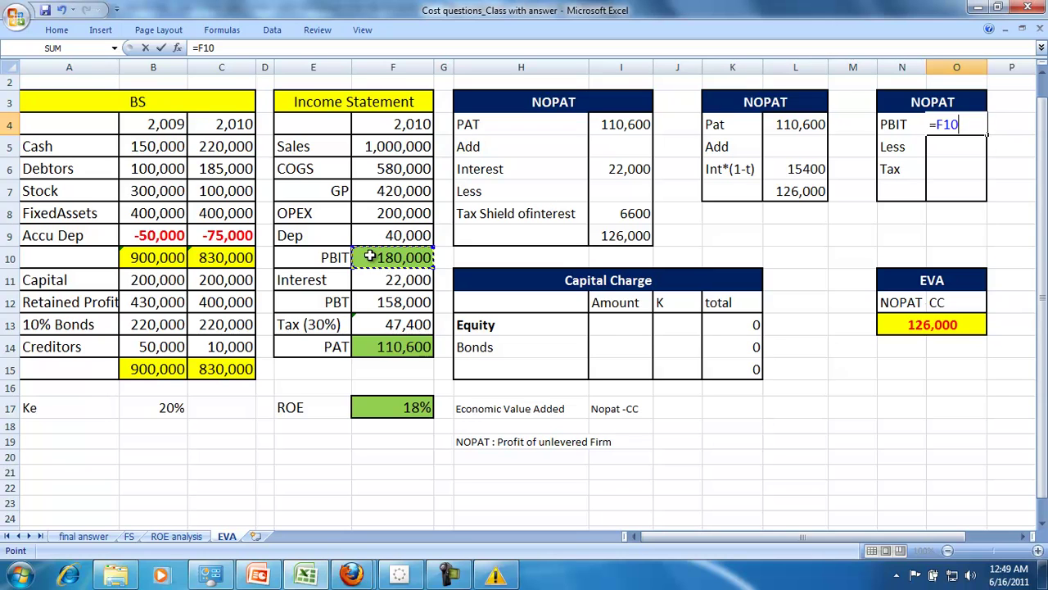
pyautogui.press('Return')
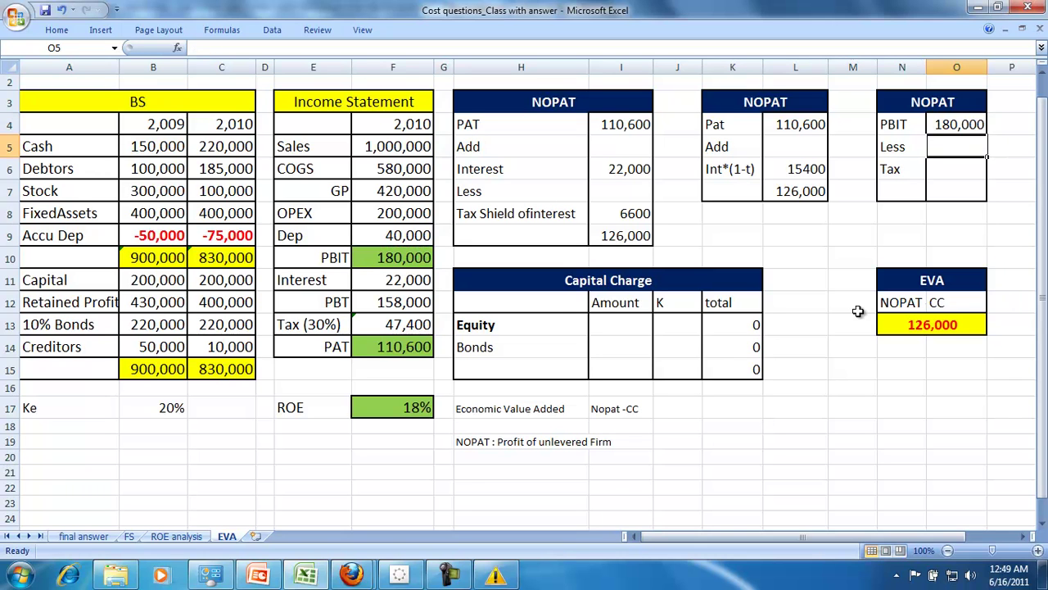
# Step: Calculate the Tax in O6 of the third NOPAT table as 30% of PBIT, using =O4*.30
pyautogui.click(965, 170)
pyautogui.write('=')
pyautogui.press('Up')
pyautogui.press('Up')
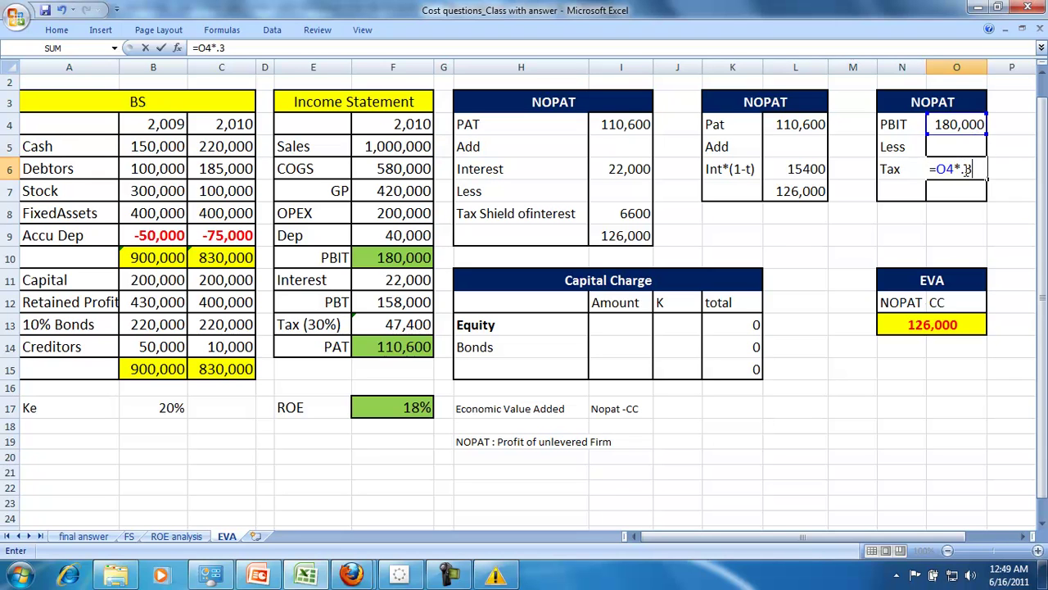
pyautogui.write('*.30')
pyautogui.press('Return')
# Step: Calculate the third table's NOPAT in O7 by subtracting the tax from PBIT, using =O4-O6
pyautogui.write('=')
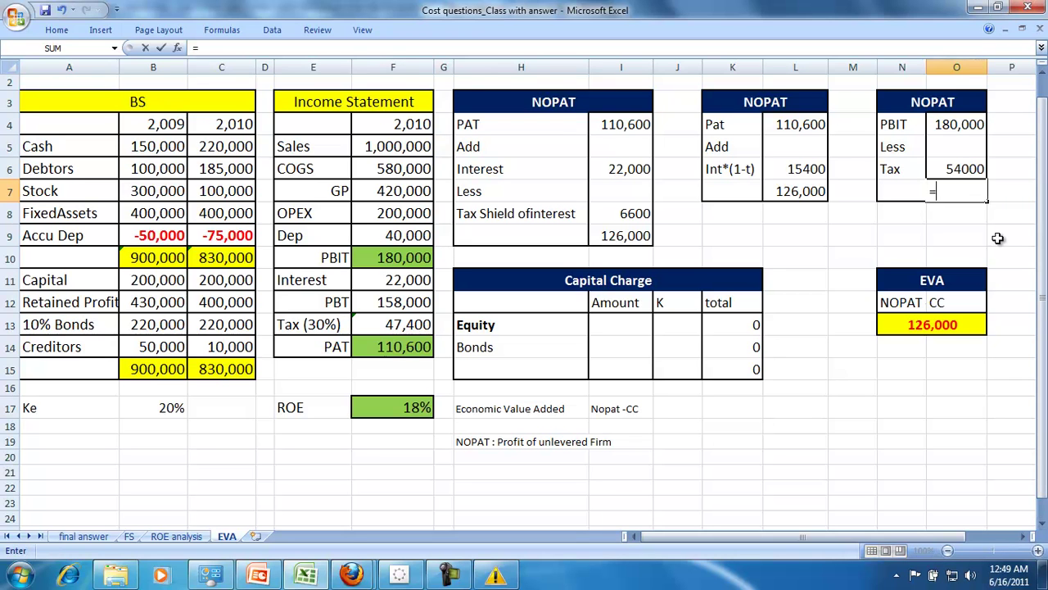
pyautogui.press('Up')
pyautogui.press('Up')
pyautogui.press('Up')
pyautogui.write('-')
pyautogui.press('Up')
pyautogui.press('Return')
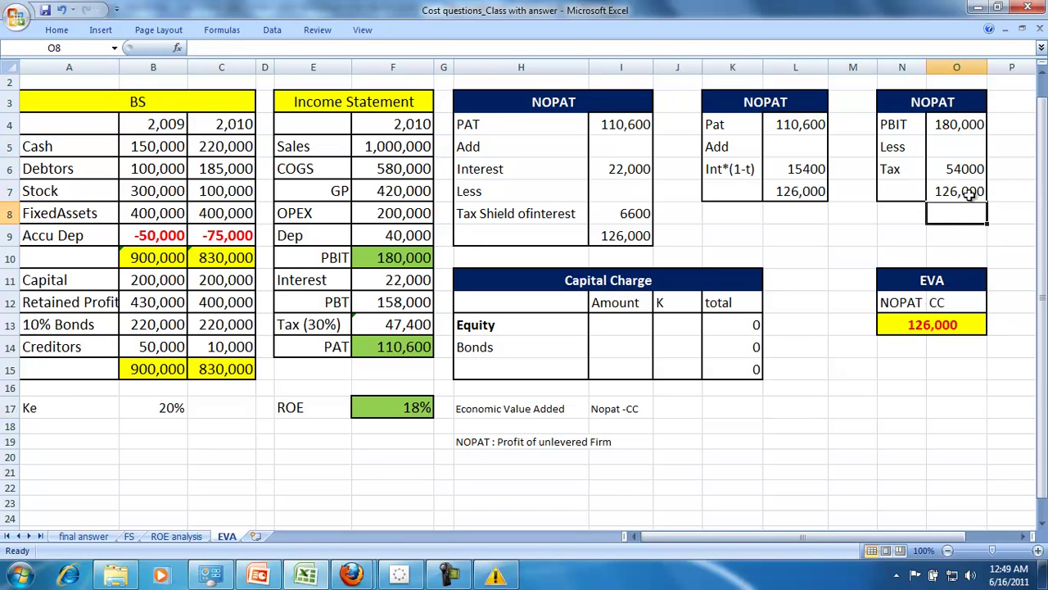
pyautogui.click(939, 191)
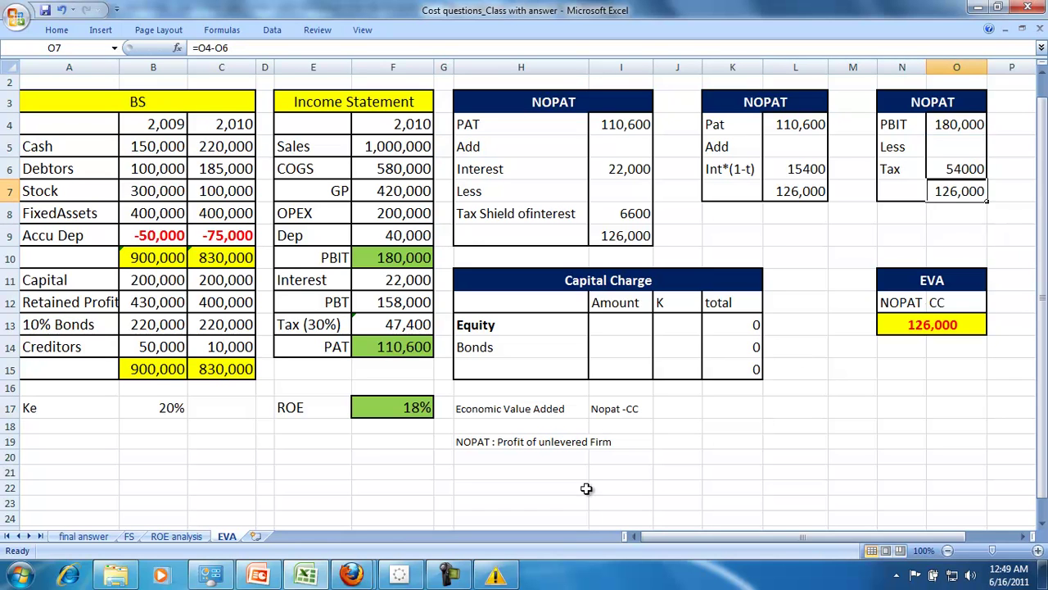
# Step: Enter the note "NOPAT = PAT+ Interest*(1-t)" in cell H21
pyautogui.click(489, 472)
pyautogui.write('NOPAT = PAT')
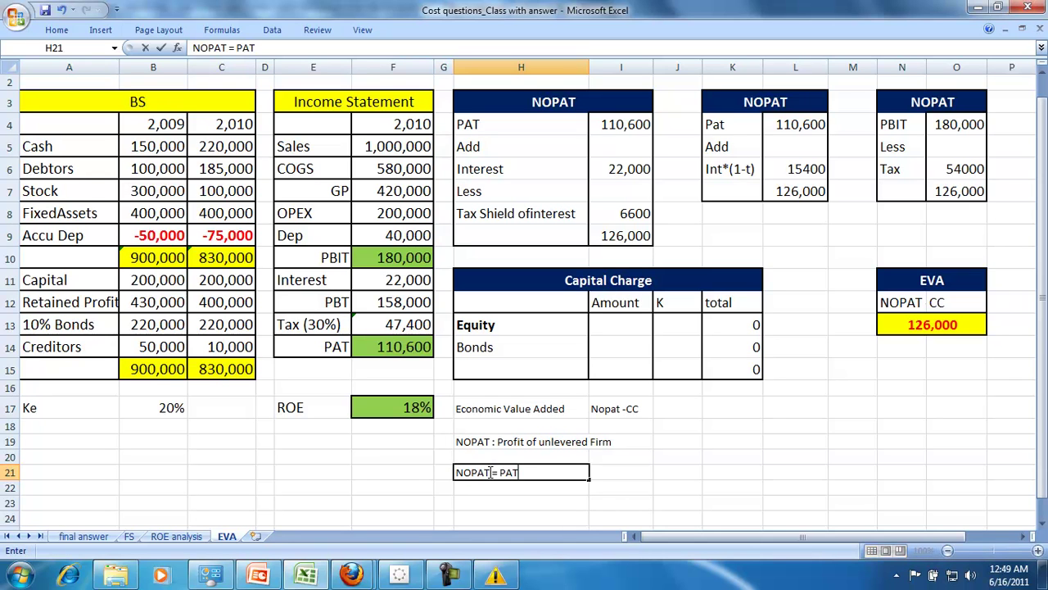
pyautogui.write('_')
pyautogui.press('BackSpace')
pyautogui.write('+ Interest*(1-t)')
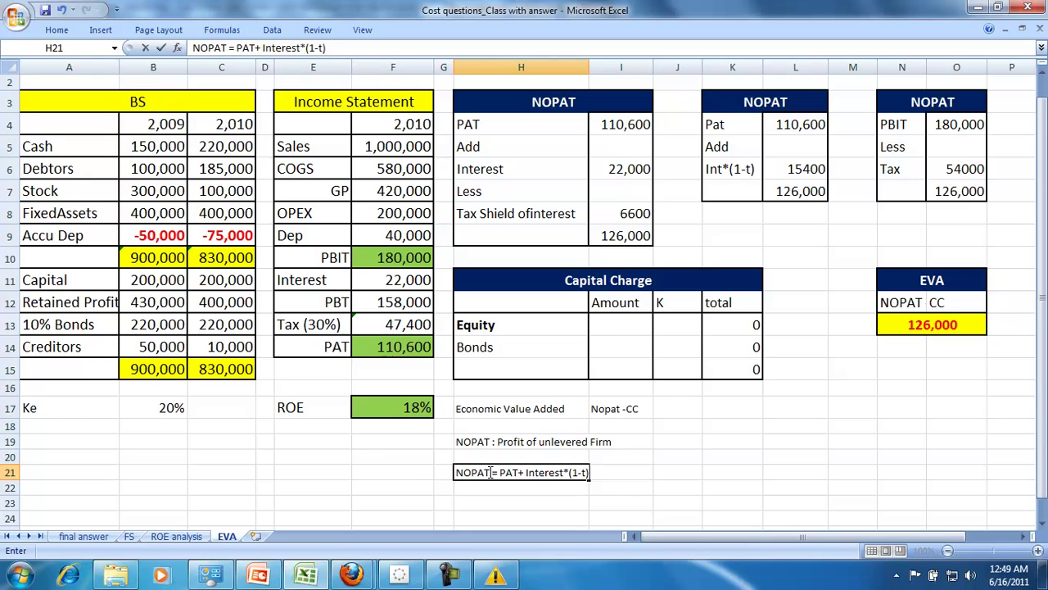
pyautogui.press('Return')
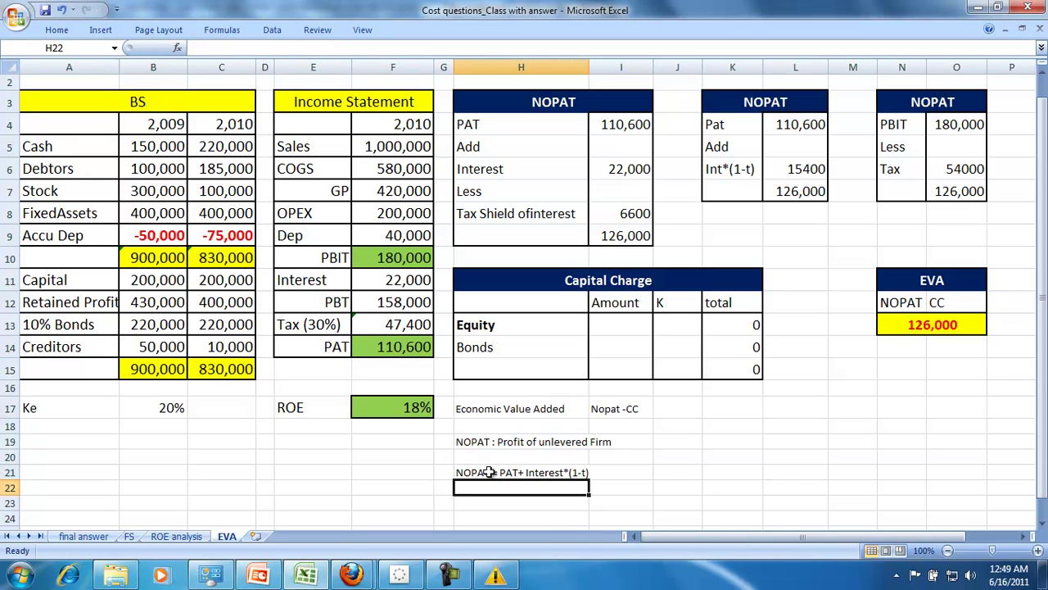
# Step: Enter the note "NOPAT = PBIT*(1-t)" in cell H22
pyautogui.write('NOPAT')
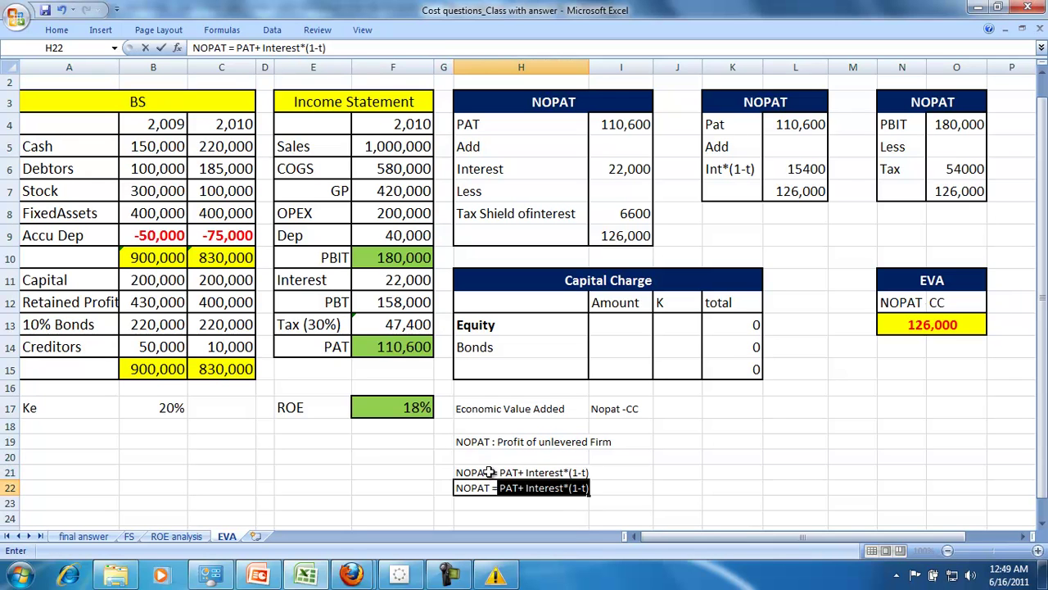
pyautogui.write(' = PBIT*(1-t')
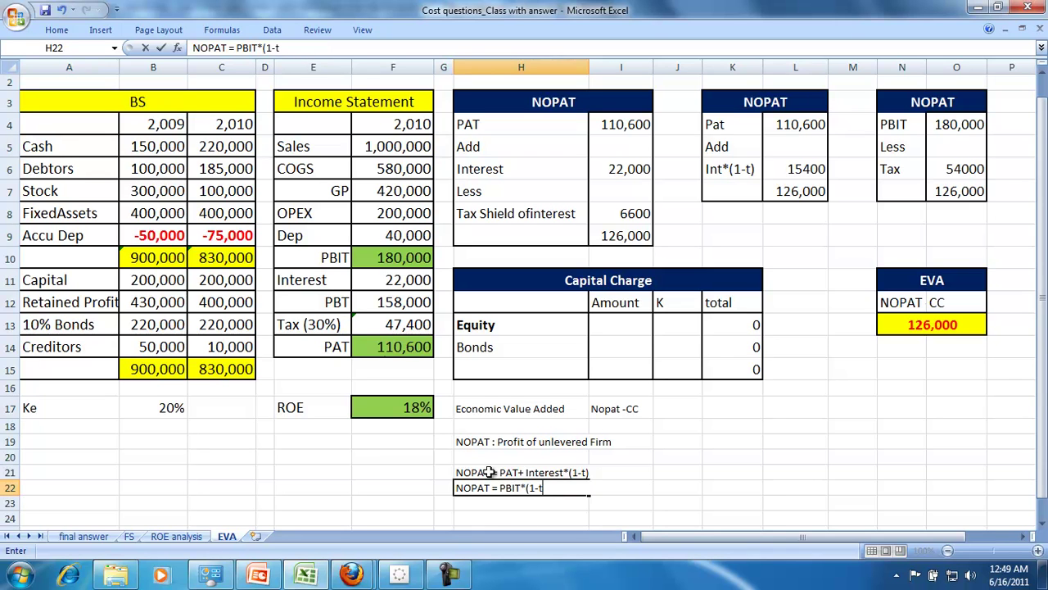
pyautogui.press('Return')
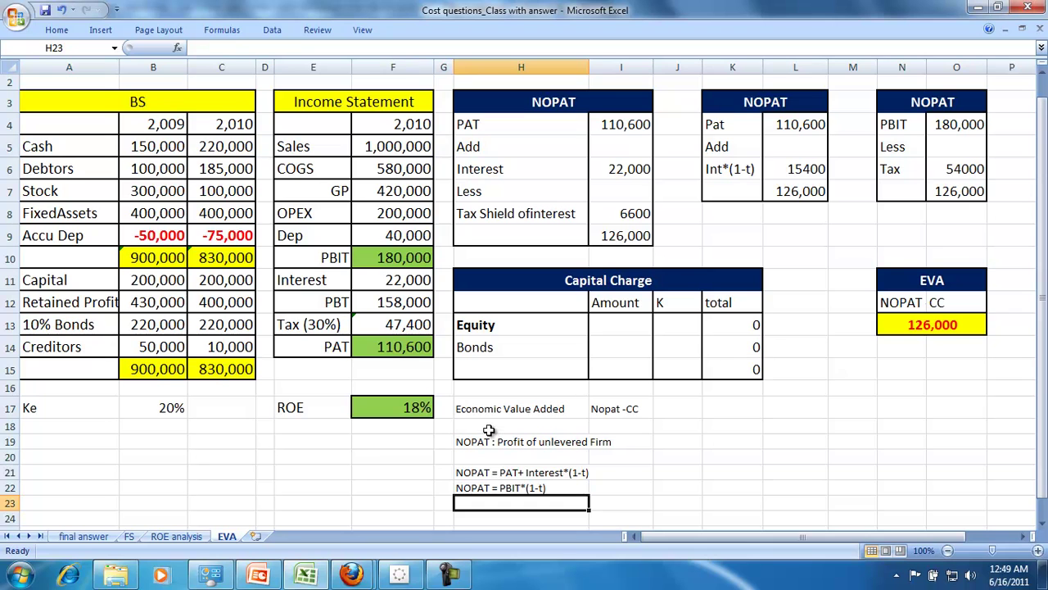
# Step: Increase the font size of the notes in H17:I22 by one increment
pyautogui.moveTo(483, 409); pyautogui.dragTo(629, 484)
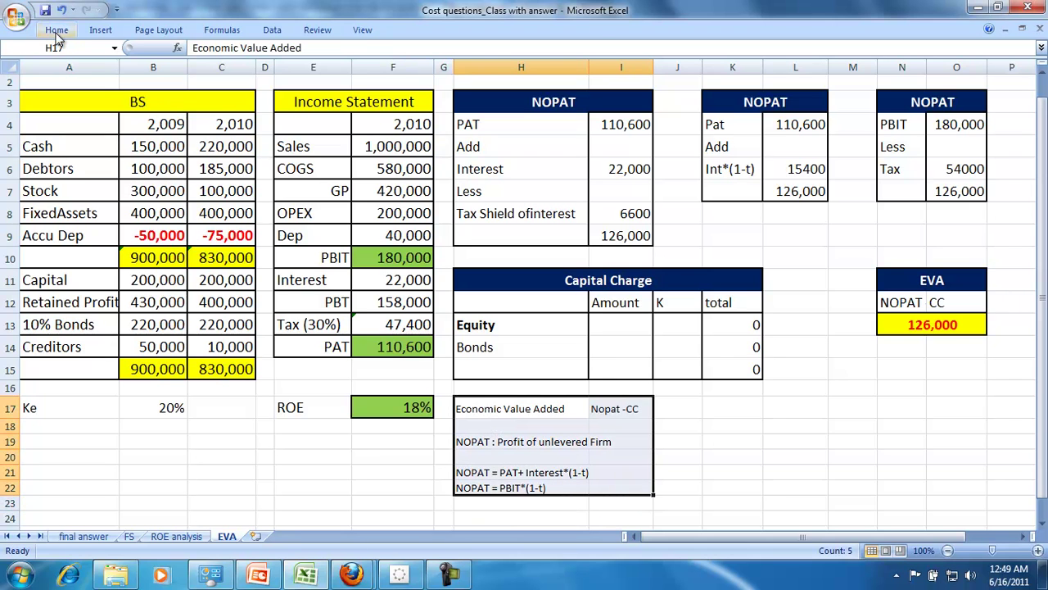
pyautogui.click(56, 30)
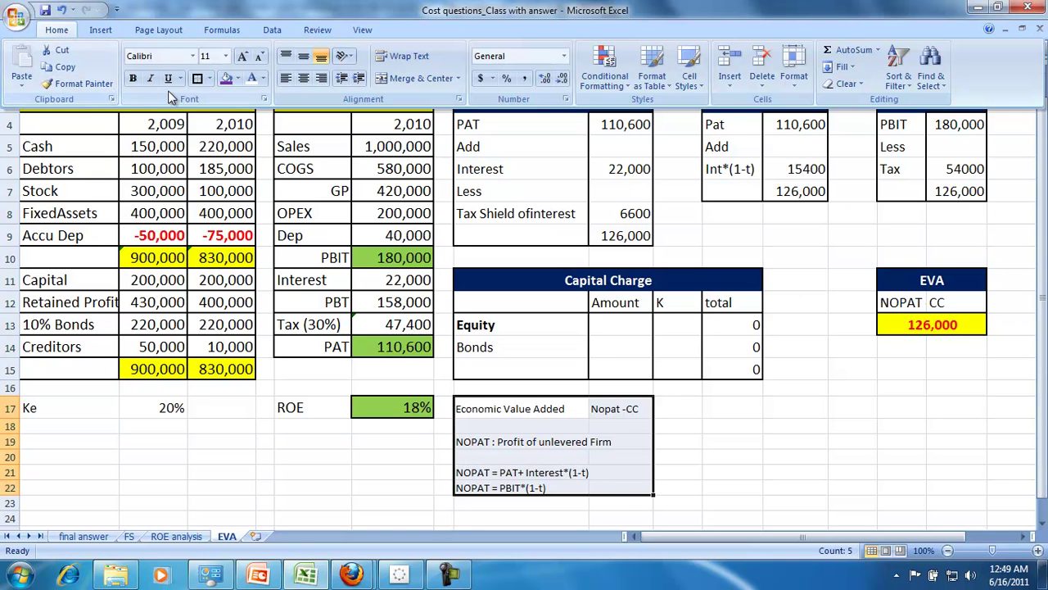
pyautogui.click(242, 55)
pyautogui.click(247, 49)
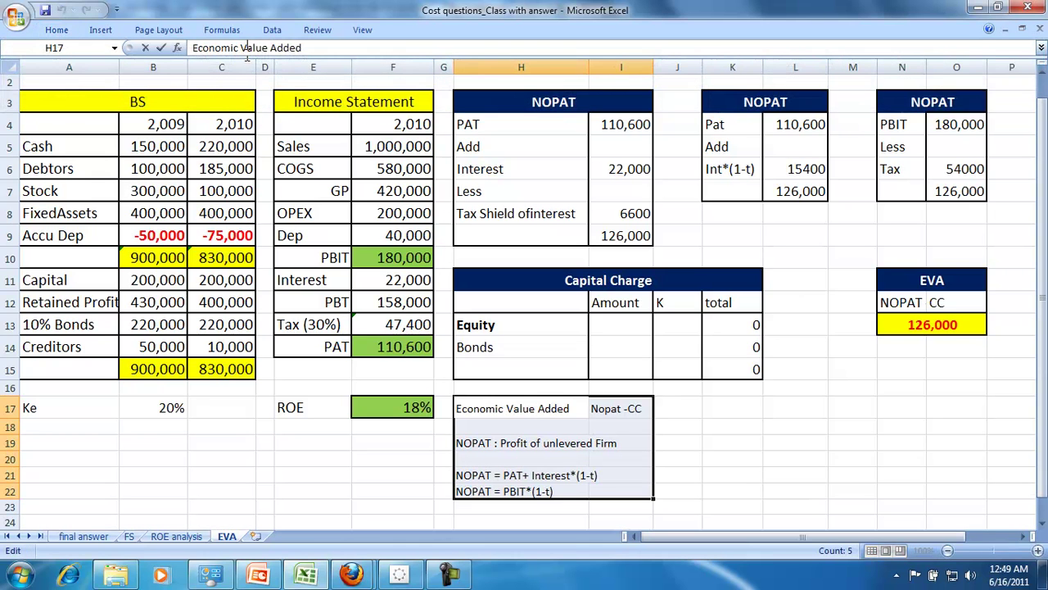
pyautogui.click(730, 461)
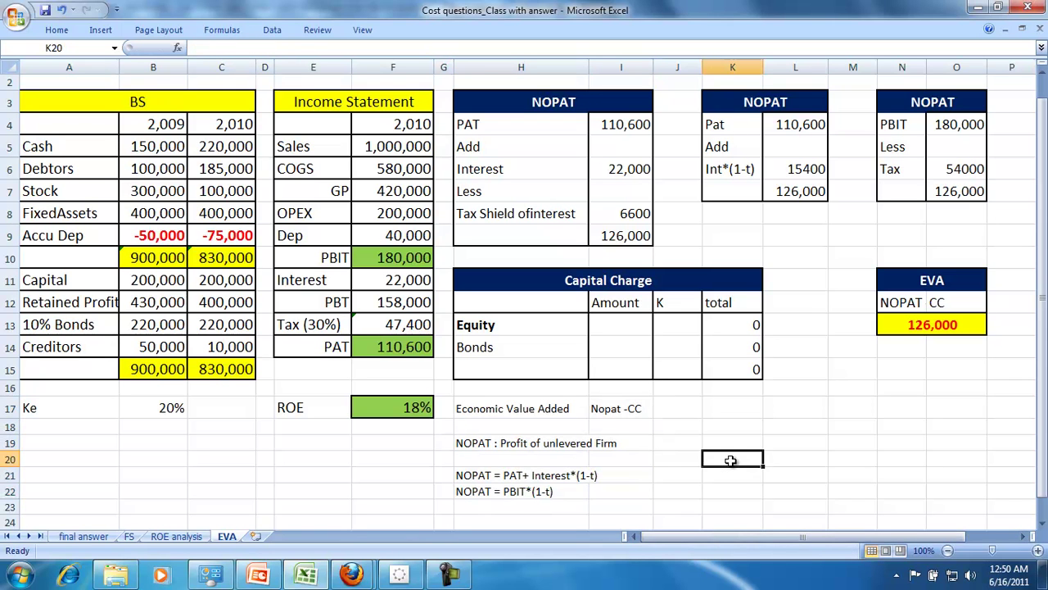
pyautogui.click(513, 129)
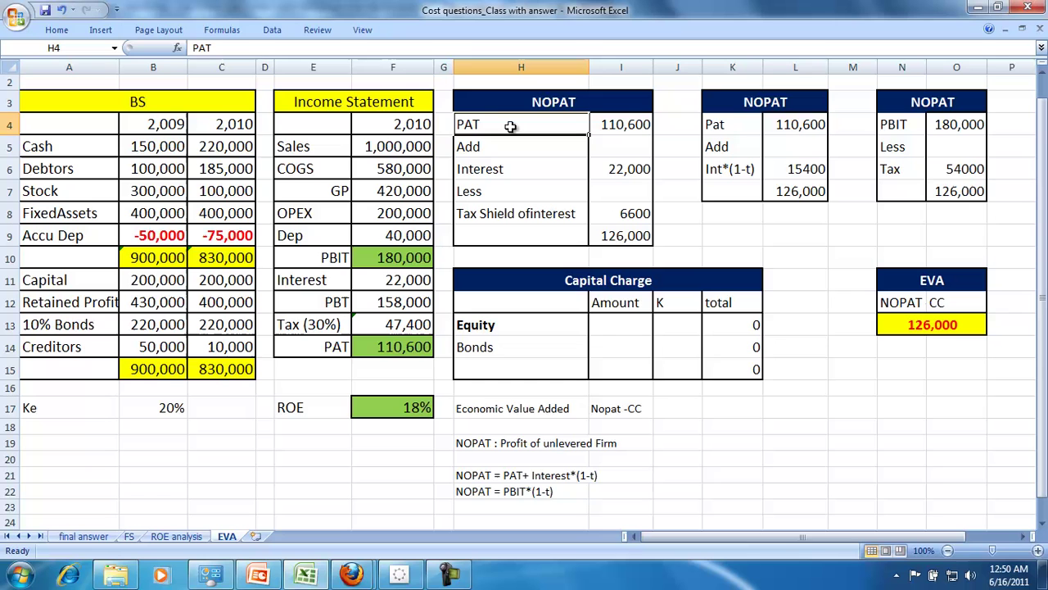
pyautogui.click(893, 125)
pyautogui.click(297, 146)
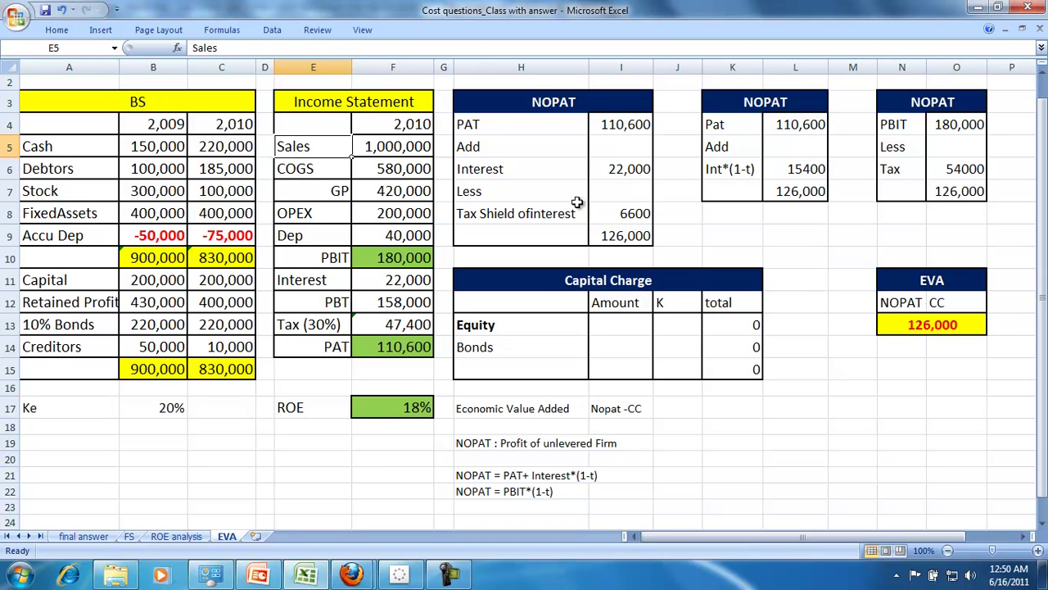
pyautogui.click(501, 326)
pyautogui.click(602, 278)
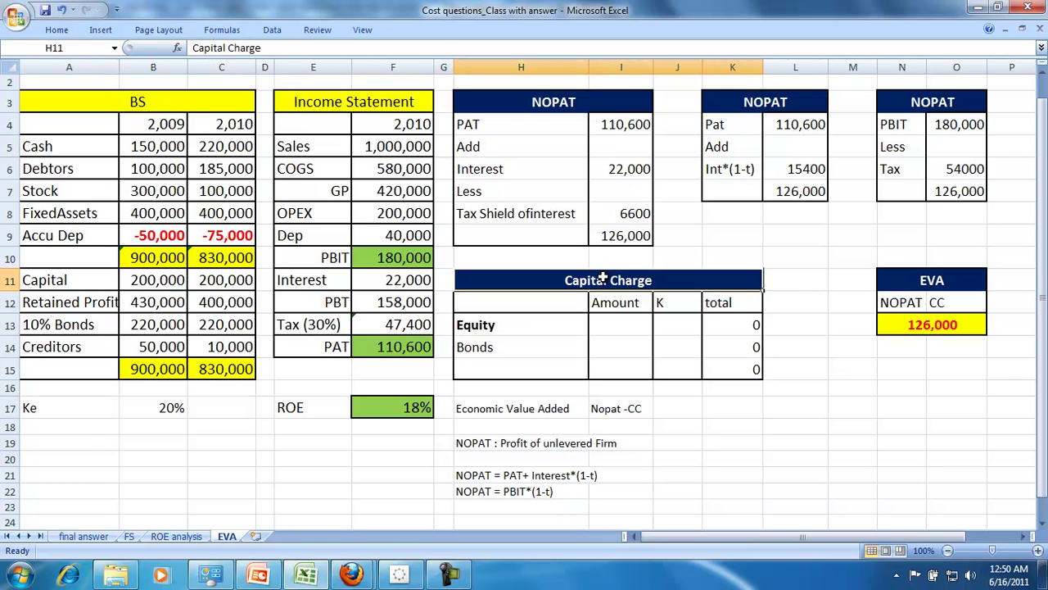
# Step: Calculate the Equity amount in I13 of the Capital Charge table by adding 2010 capital and retained profit, using =C11+C12
pyautogui.click(605, 325)
pyautogui.write('=')
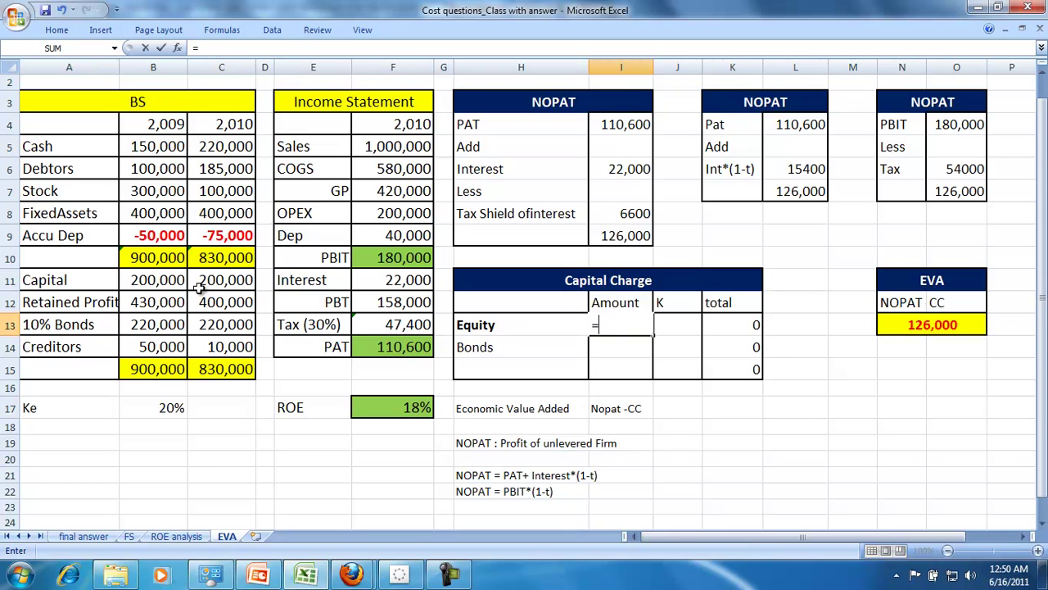
pyautogui.click(202, 283)
pyautogui.write('+')
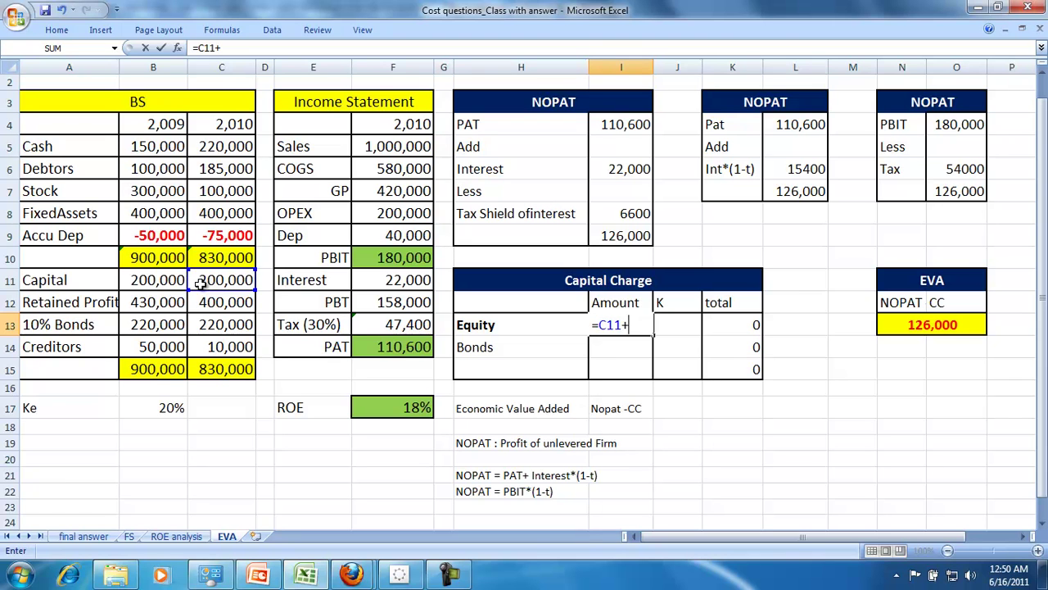
pyautogui.click(208, 301)
pyautogui.press('Return')
# Step: Link the Bonds amount in I14 to the 2010 10% Bonds balance, using =C13
pyautogui.write('=')
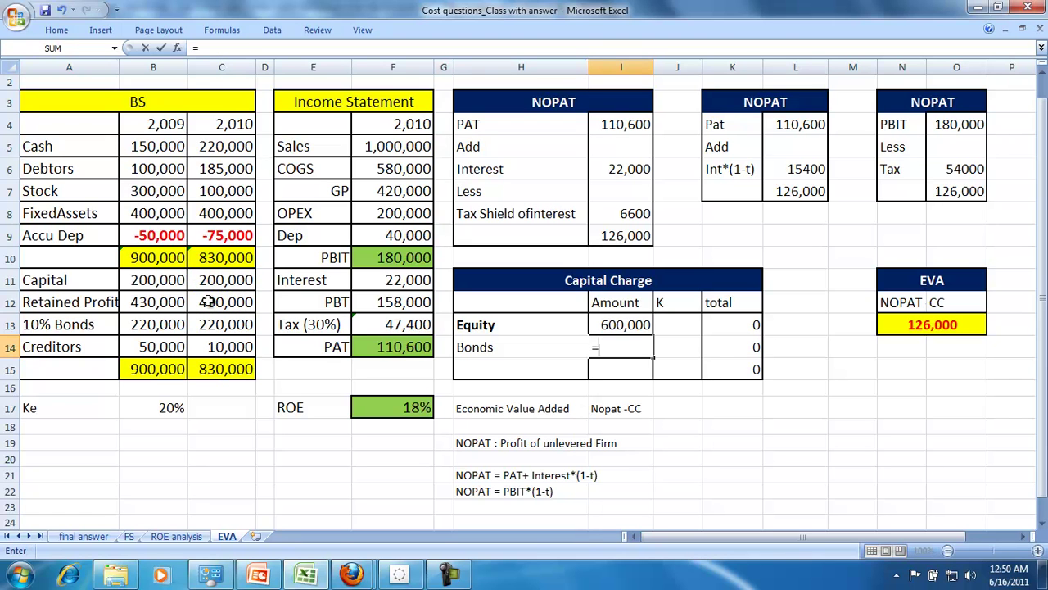
pyautogui.click(210, 322)
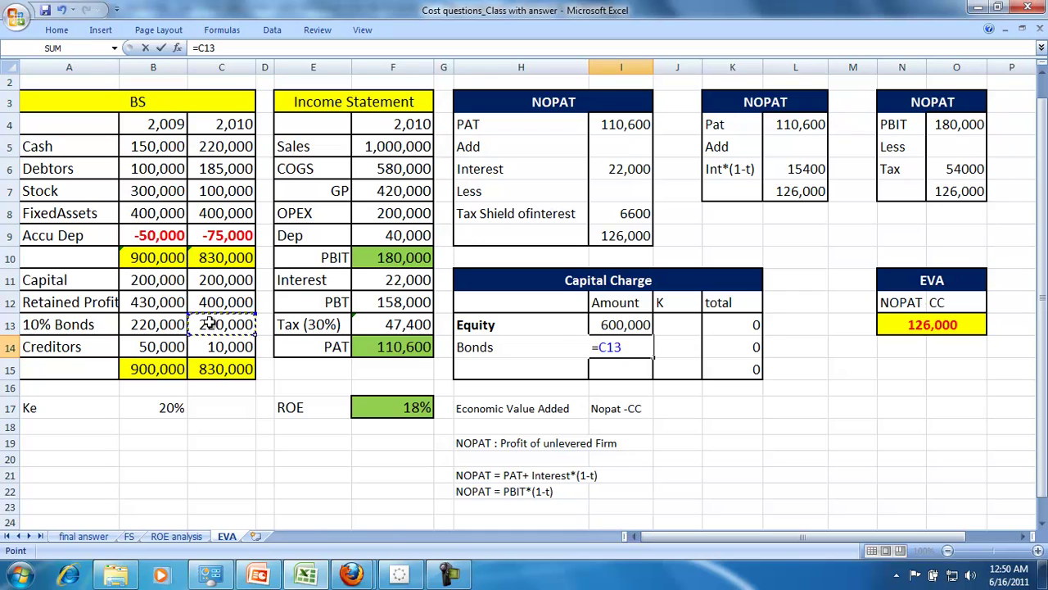
pyautogui.press('Return')
pyautogui.press('Up')
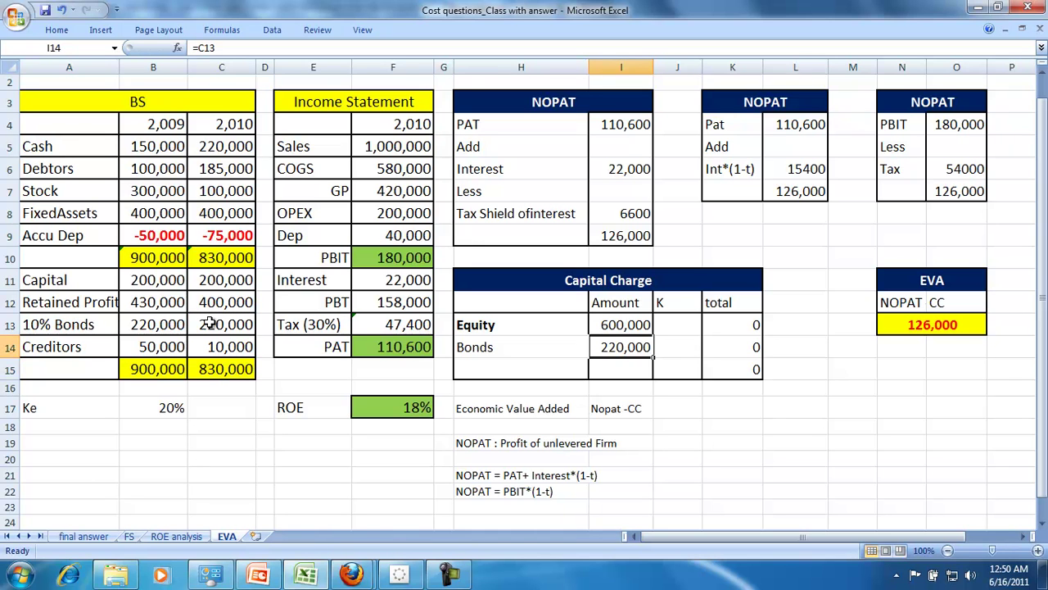
# Step: Link the Equity cost of capital in J13 to the Ke rate in B17
pyautogui.press('Up')
pyautogui.press('Right')
pyautogui.write('=')
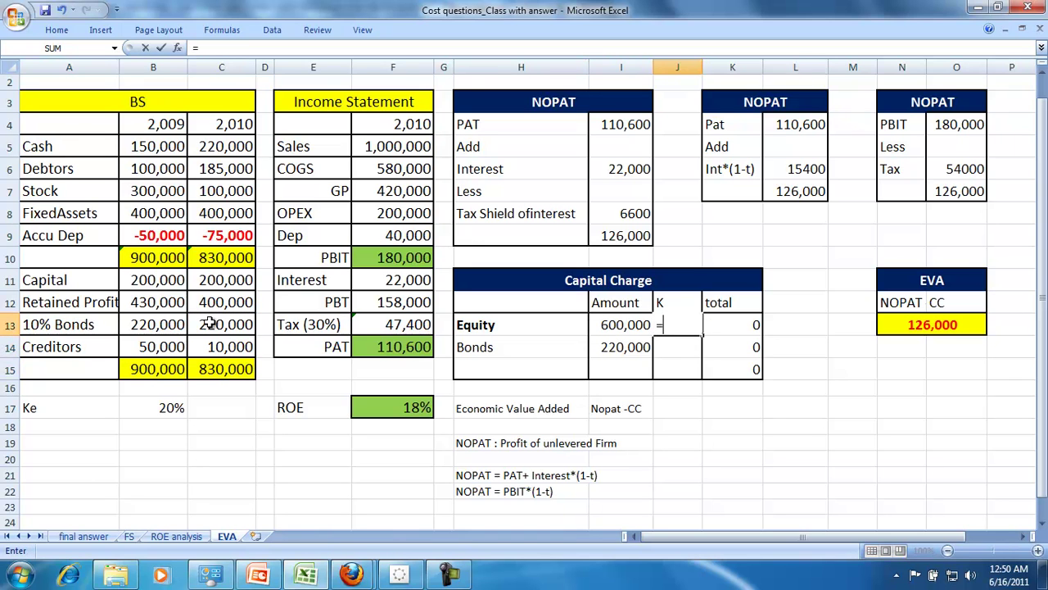
pyautogui.click(161, 416)
pyautogui.press('Return')
# Step: Calculate the after-tax cost of the bonds in J14 with =10%*(1-30%)
pyautogui.write('=')
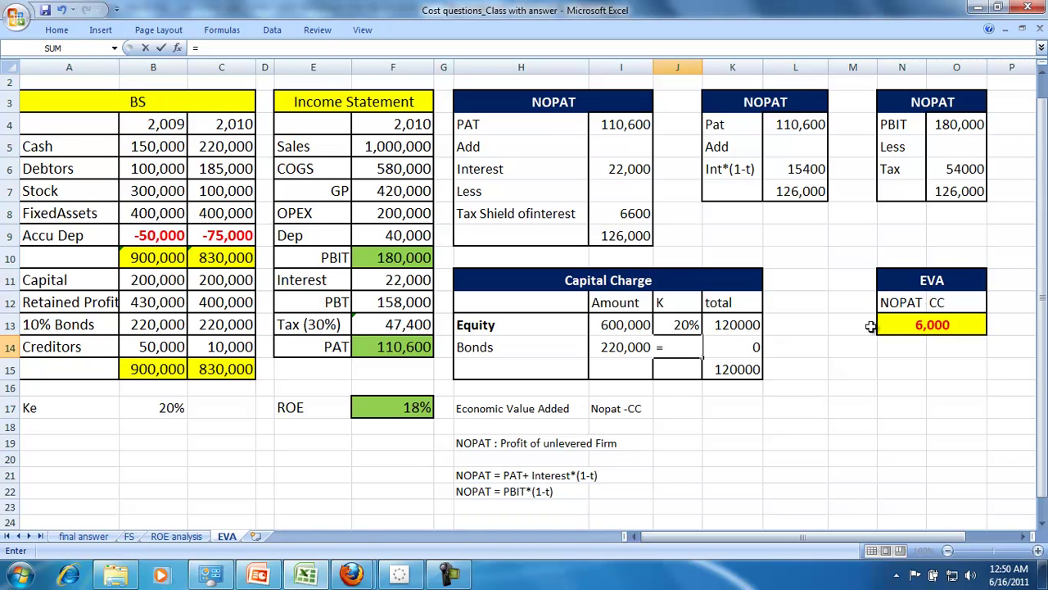
pyautogui.write('10%* (1-t)')
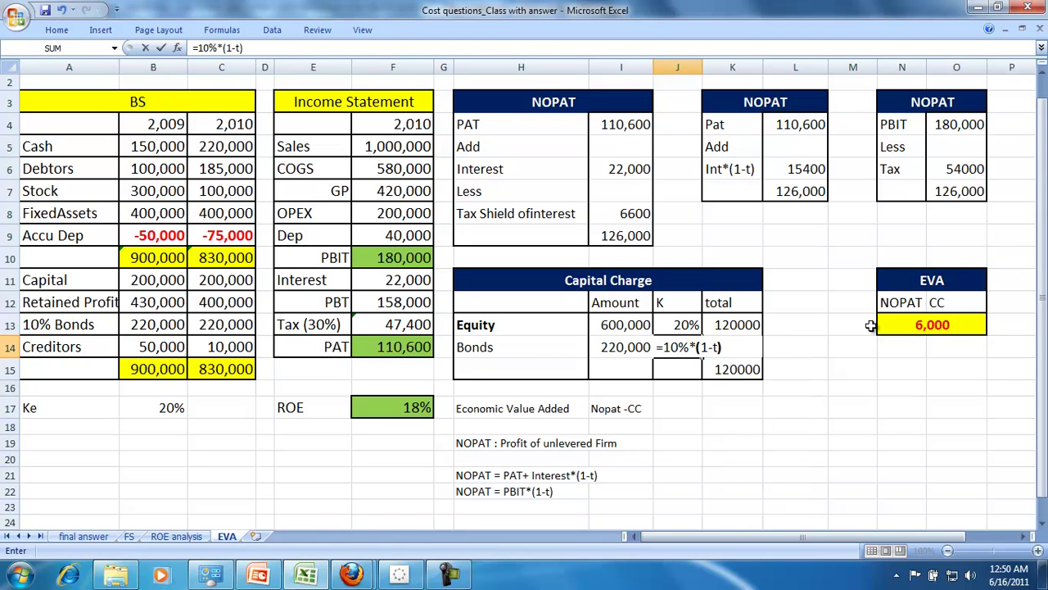
pyautogui.press('BackSpace')
pyautogui.press('BackSpace')
pyautogui.write('30%)')
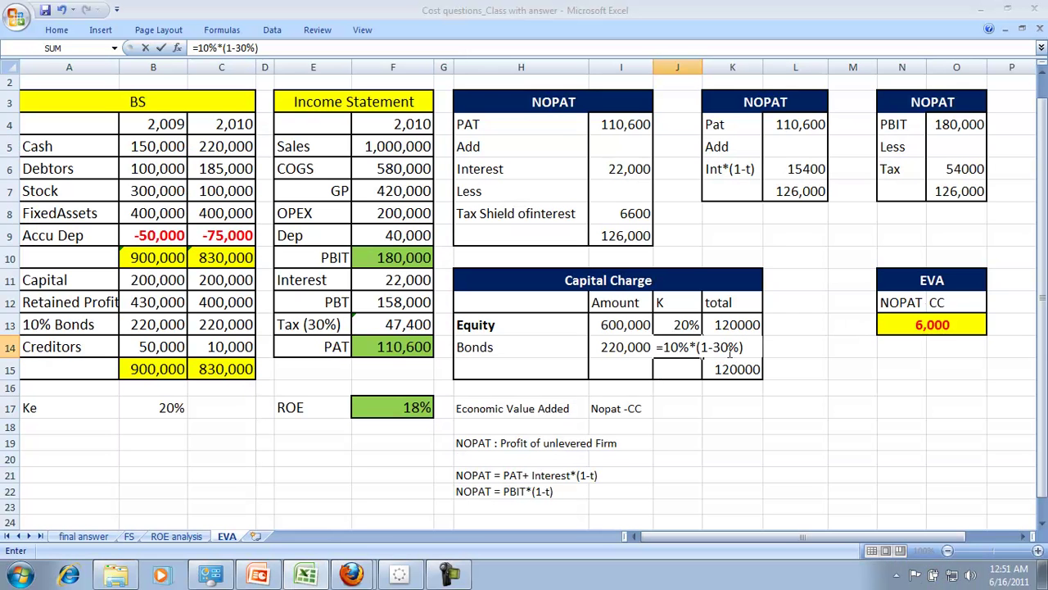
pyautogui.press('Return')
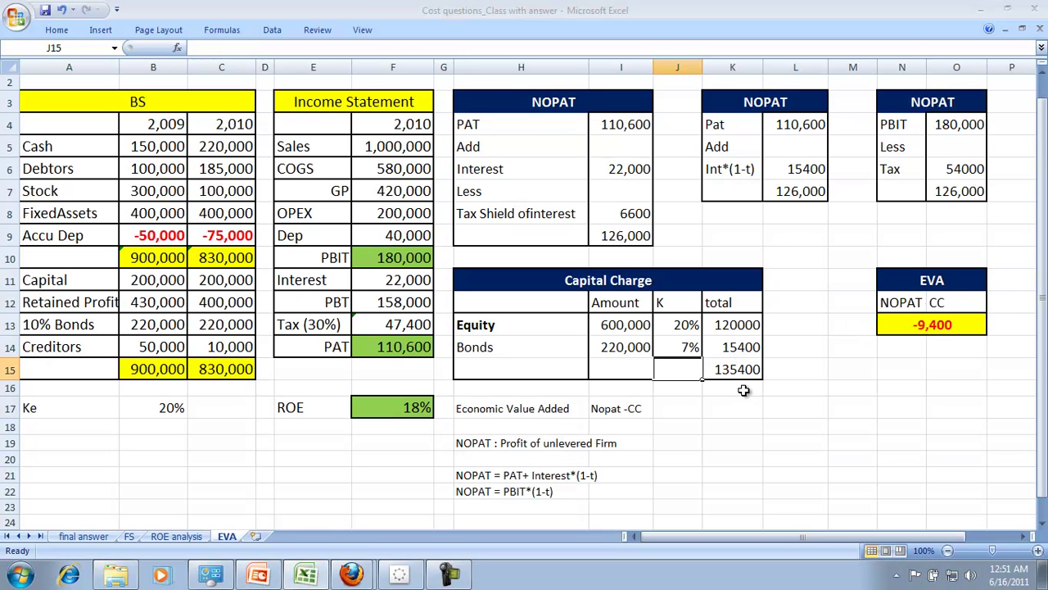
# Step: Total the Equity and Bonds amounts of the Capital Charge table in I15 with AutoSum
pyautogui.click(733, 369)
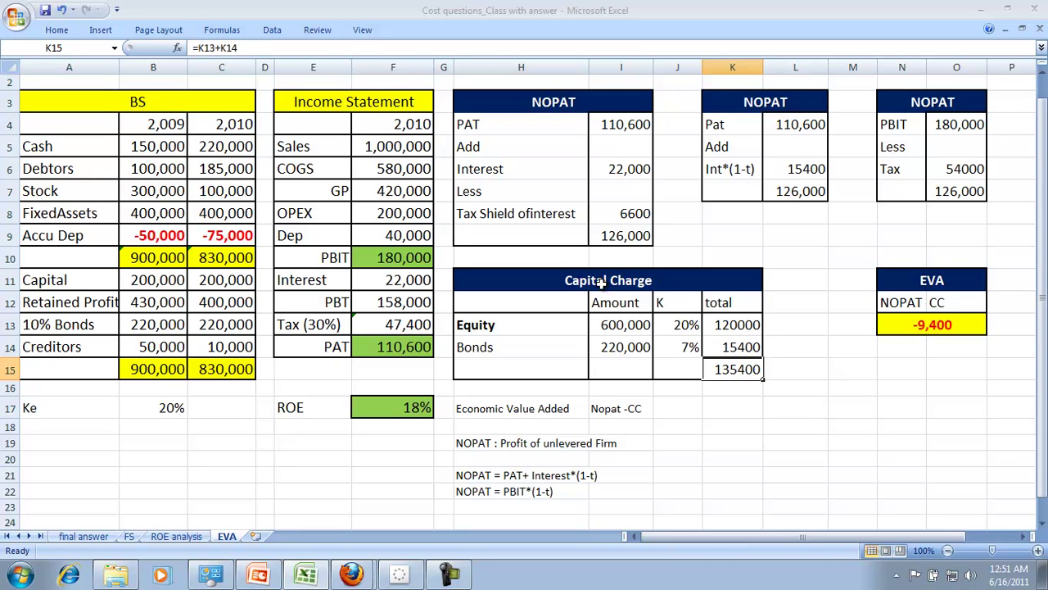
pyautogui.click(616, 326)
pyautogui.moveTo(620, 331); pyautogui.dragTo(620, 345)
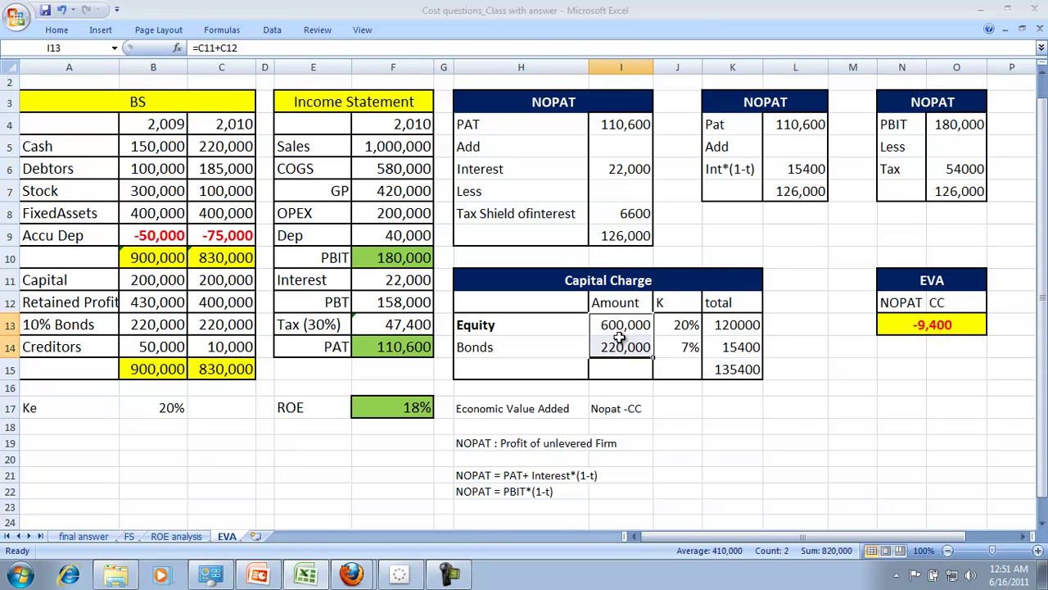
pyautogui.click(47, 31)
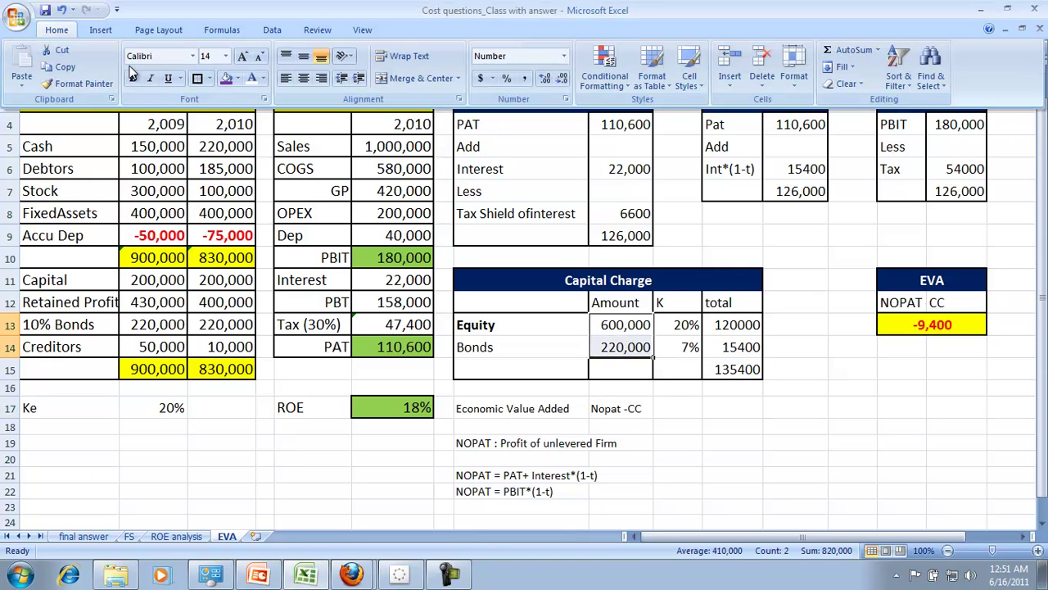
pyautogui.click(847, 50)
pyautogui.click(782, 403)
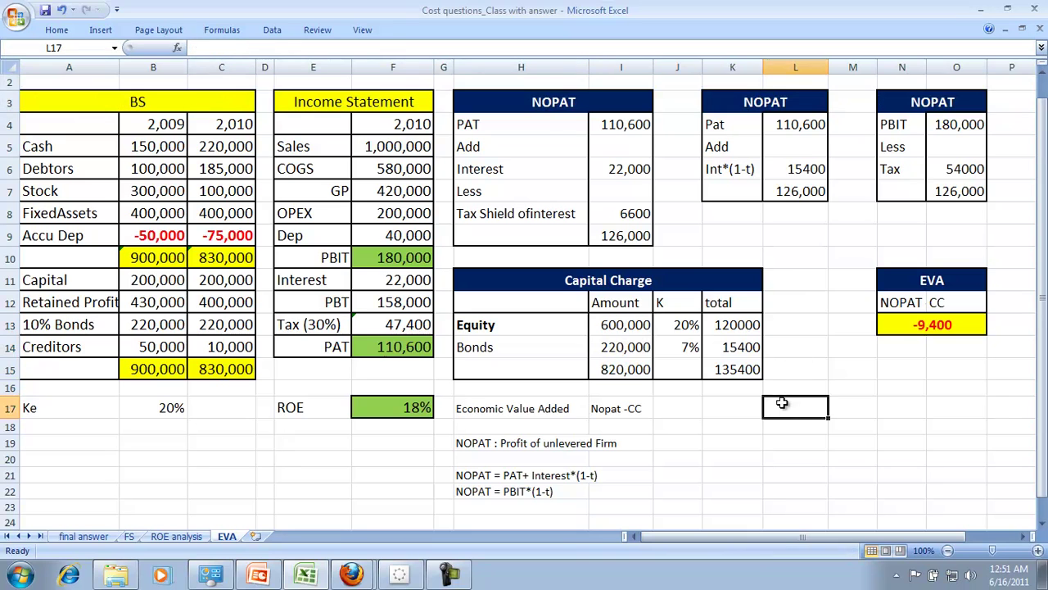
pyautogui.click(732, 370)
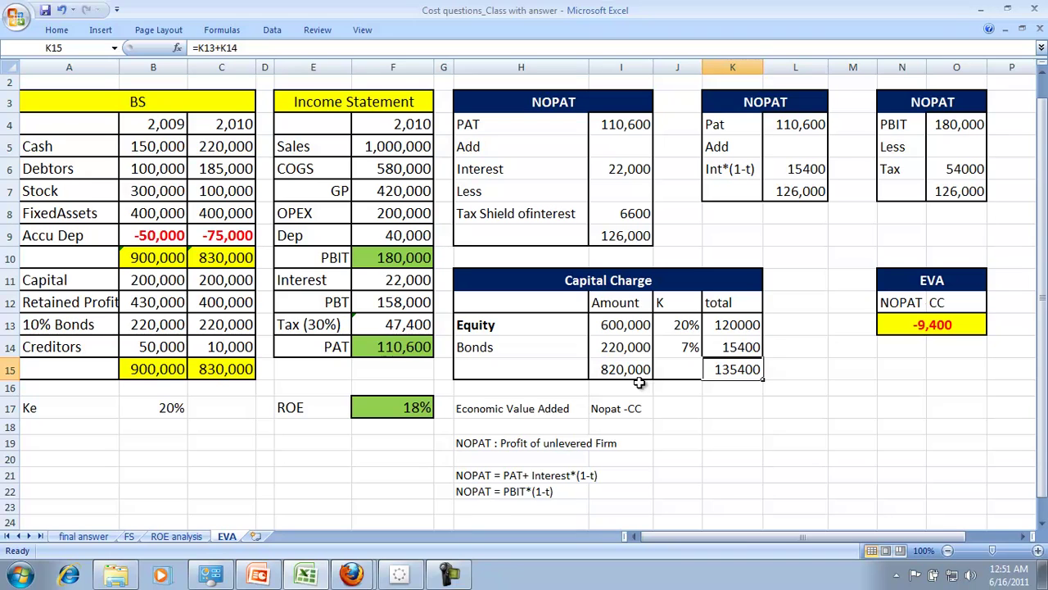
pyautogui.click(901, 303)
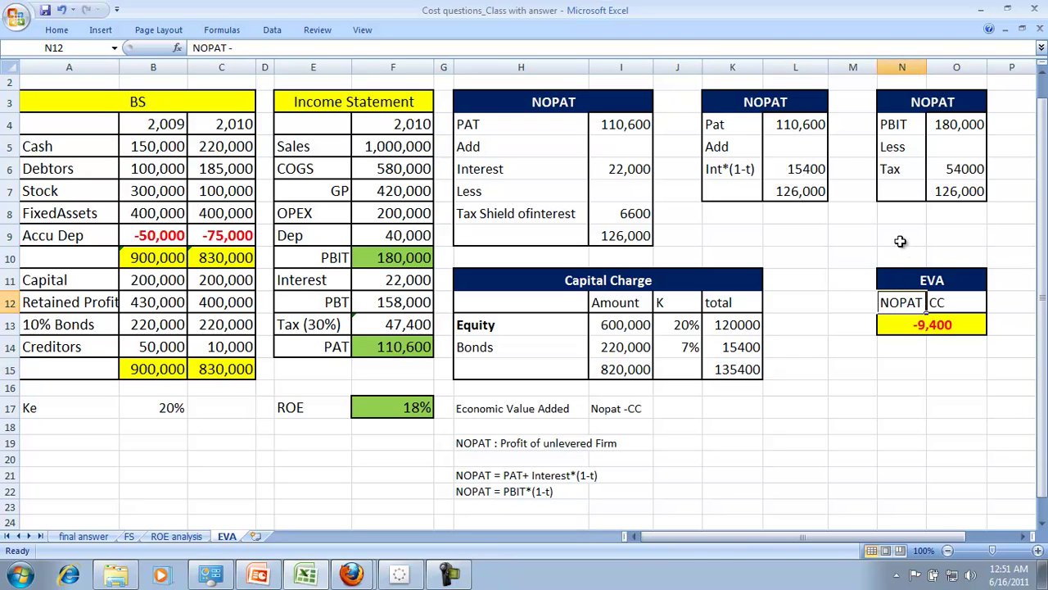
pyautogui.click(938, 273)
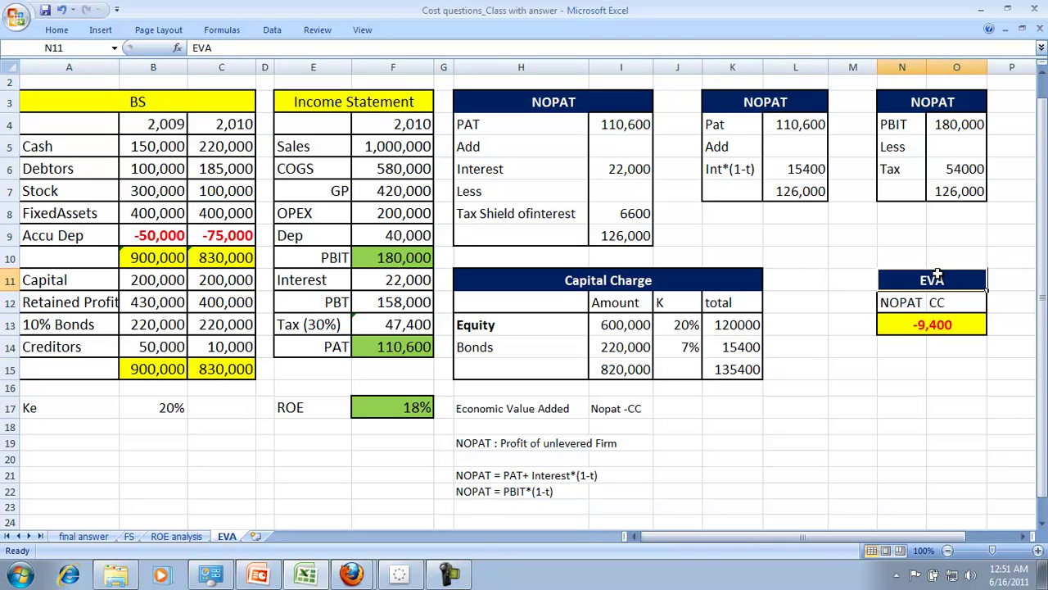
pyautogui.click(884, 303)
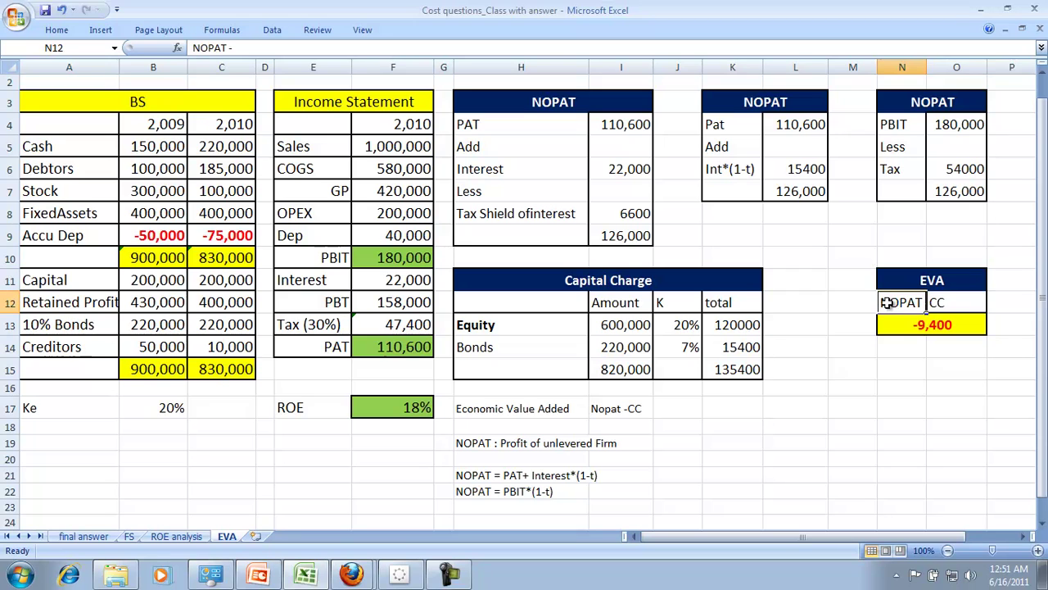
pyautogui.click(940, 304)
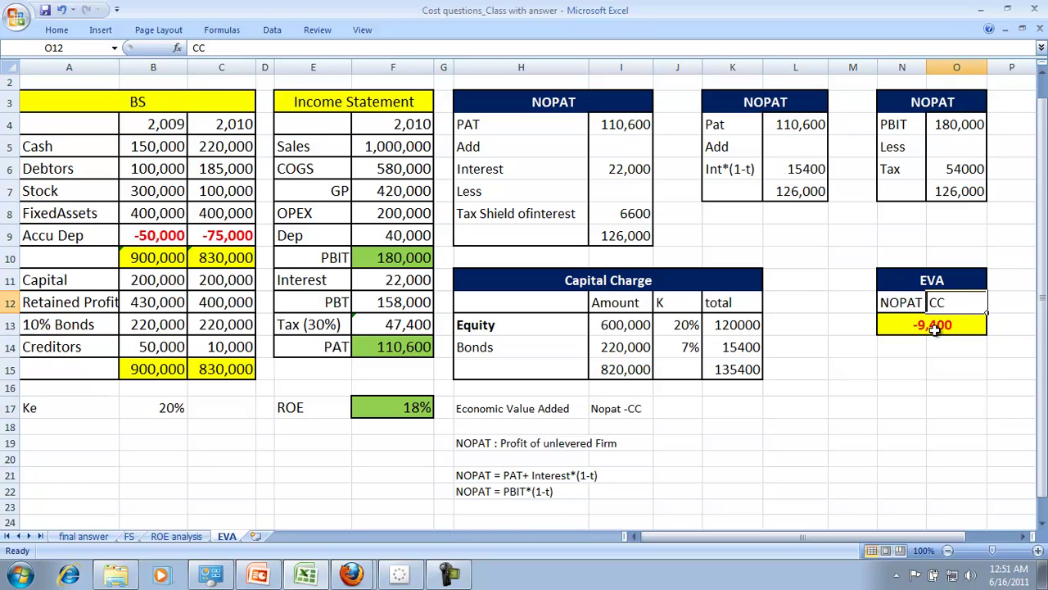
# Step: Trace the precedents of the EVA result in N13
pyautogui.click(935, 328)
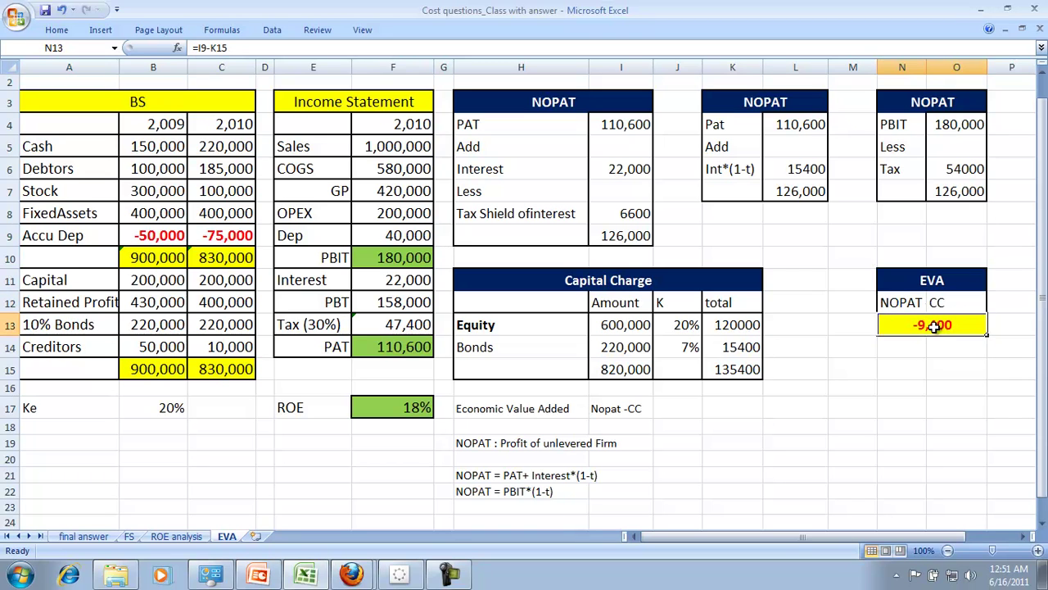
pyautogui.click(59, 32)
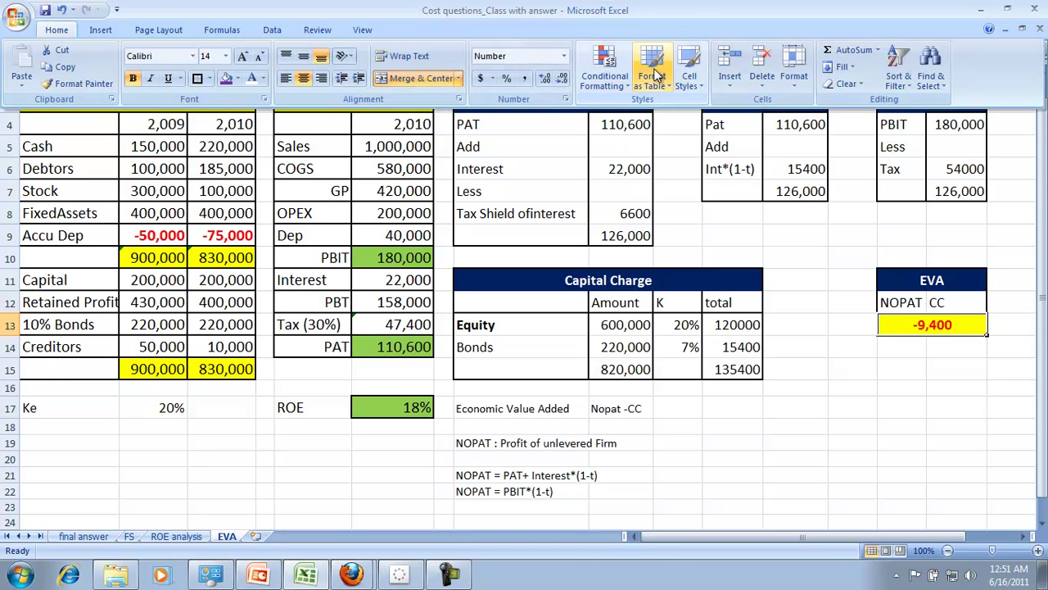
pyautogui.click(207, 31)
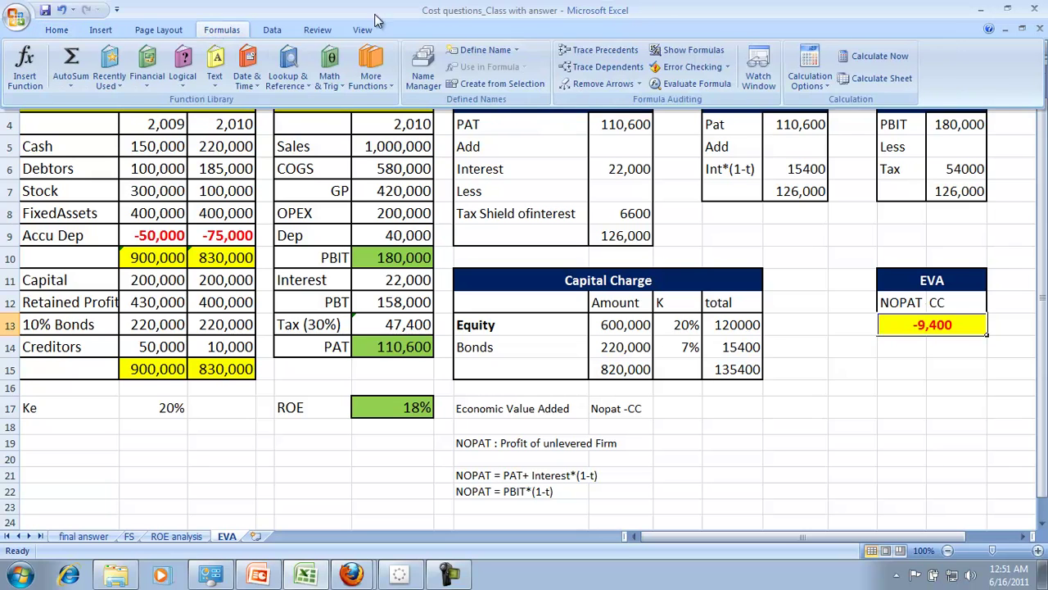
pyautogui.click(627, 51)
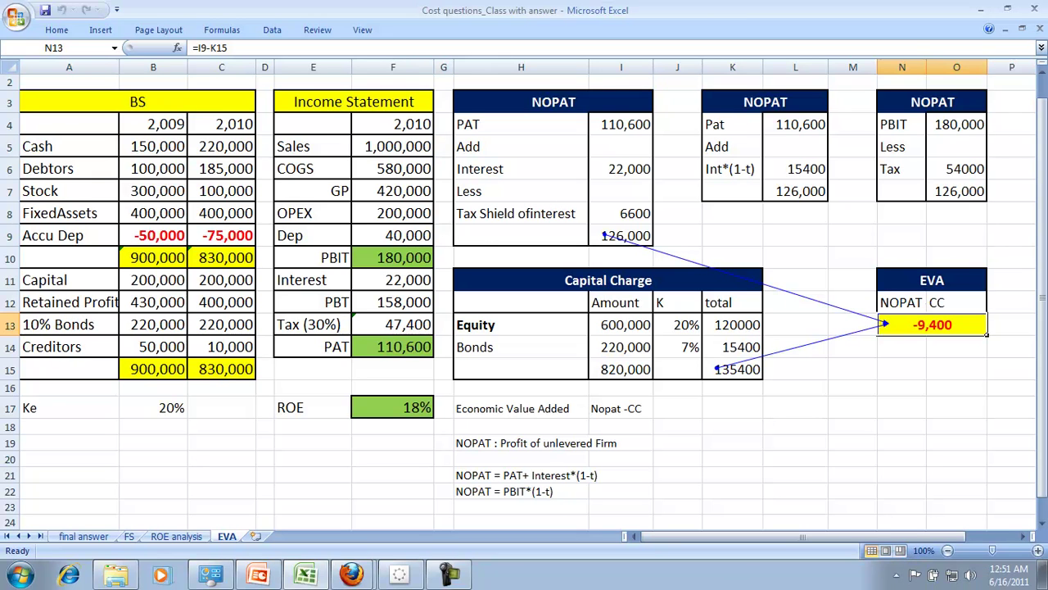
# Step: Enter the note "EVA: Non GAAP number" in cell K17
pyautogui.click(401, 407)
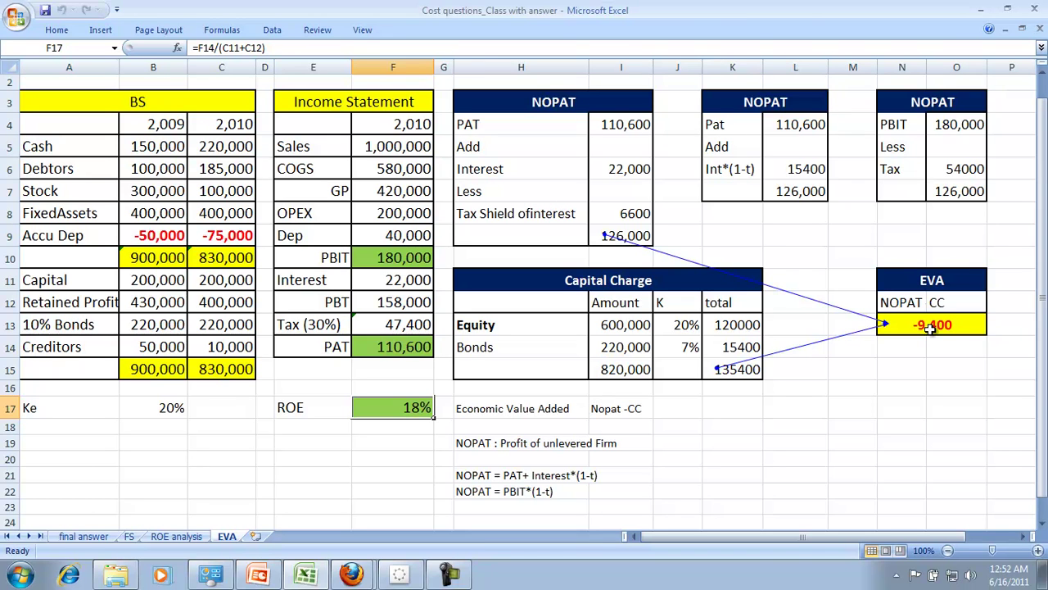
pyautogui.click(724, 411)
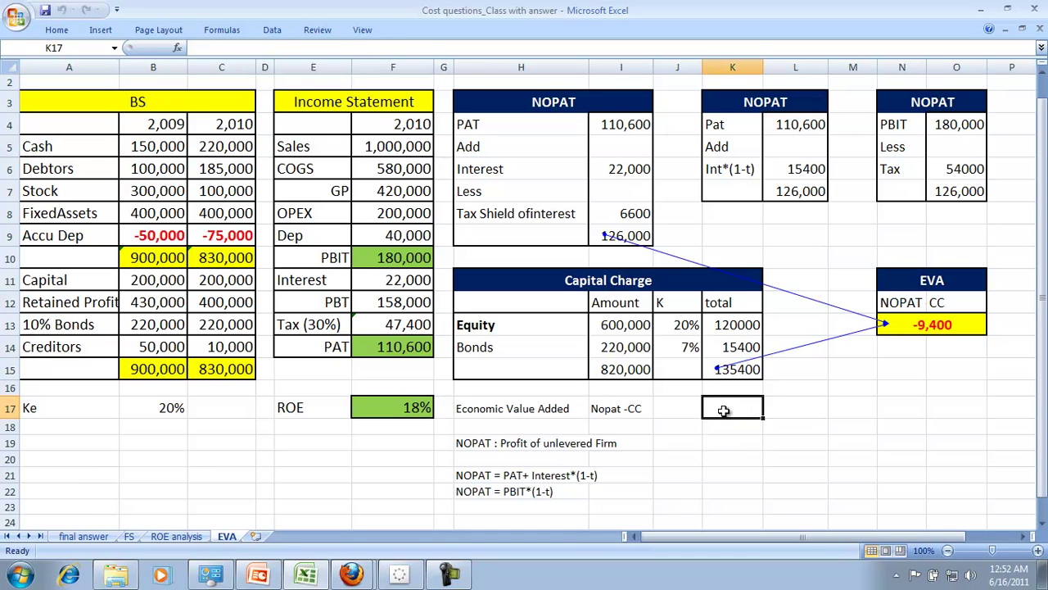
pyautogui.write('EVA')
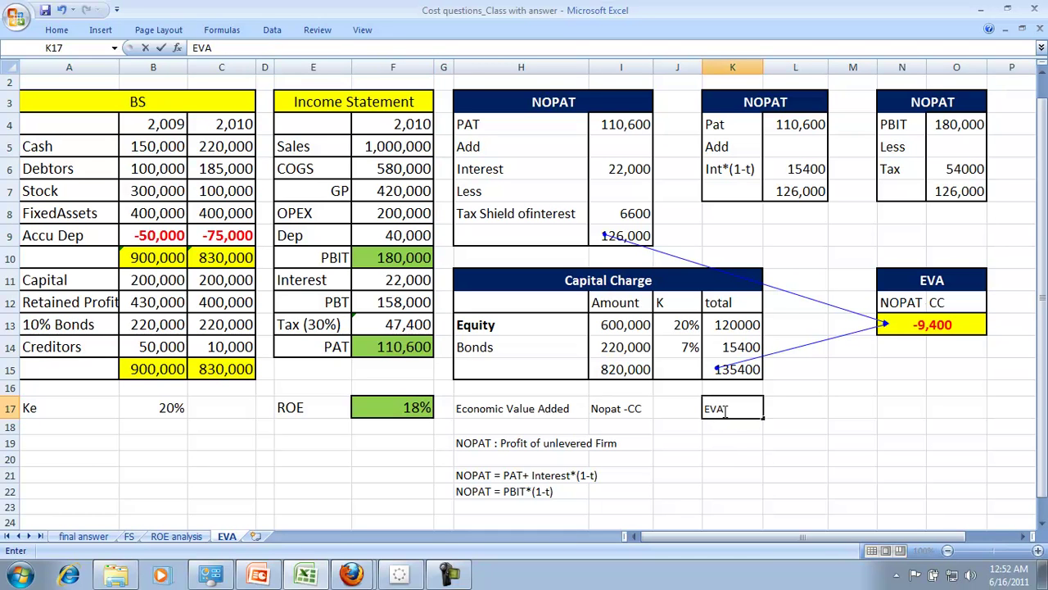
pyautogui.write(': Non GAAP number')
pyautogui.press('Return')
# Step: Format the note in K17:L17 with a purple fill and bold white text
pyautogui.moveTo(724, 411); pyautogui.dragTo(809, 411)
pyautogui.click(59, 33)
pyautogui.click(228, 78)
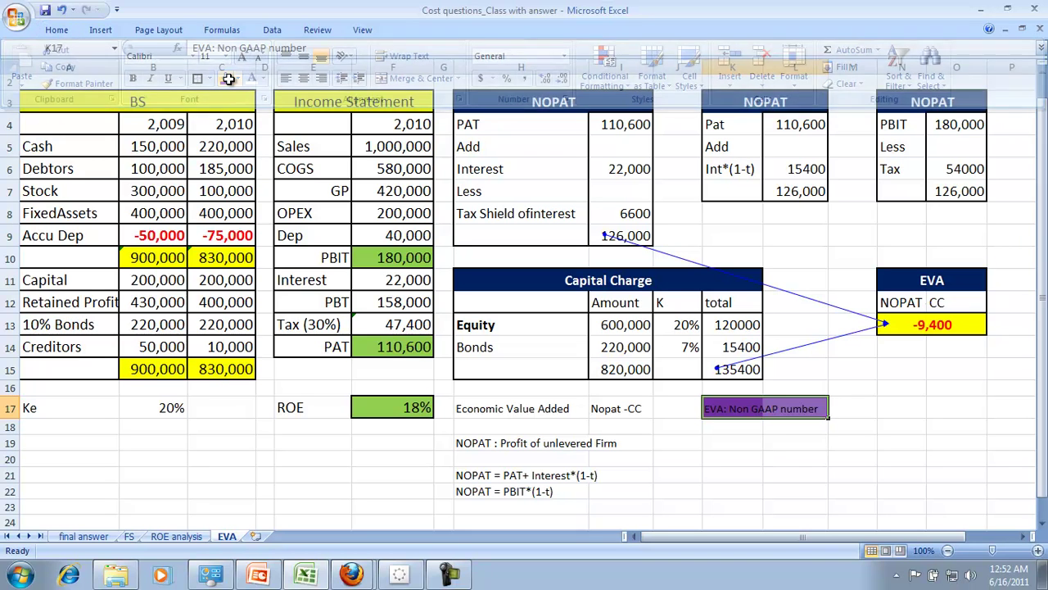
pyautogui.click(61, 31)
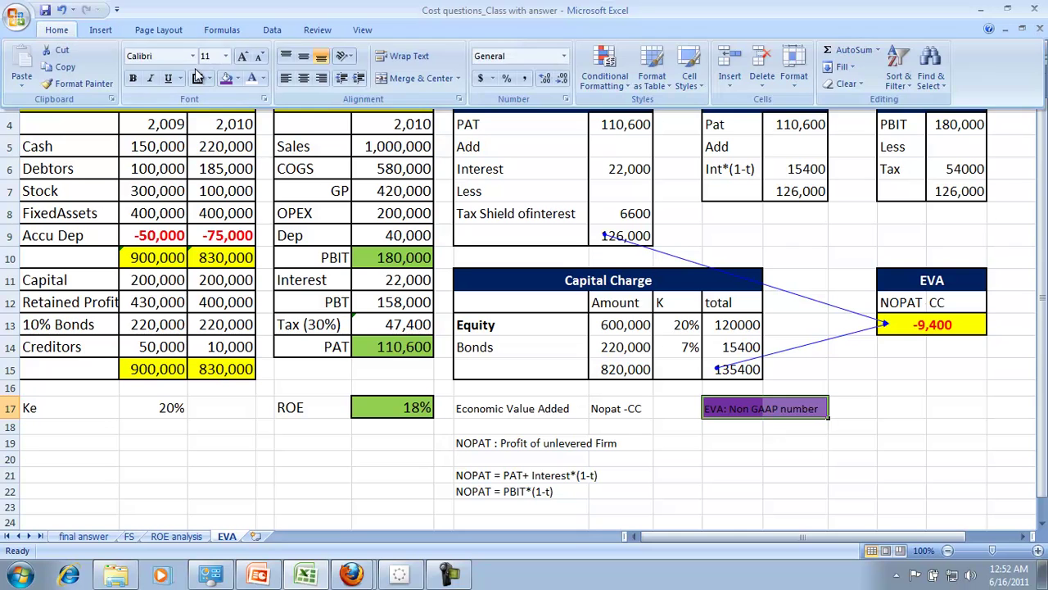
pyautogui.click(252, 79)
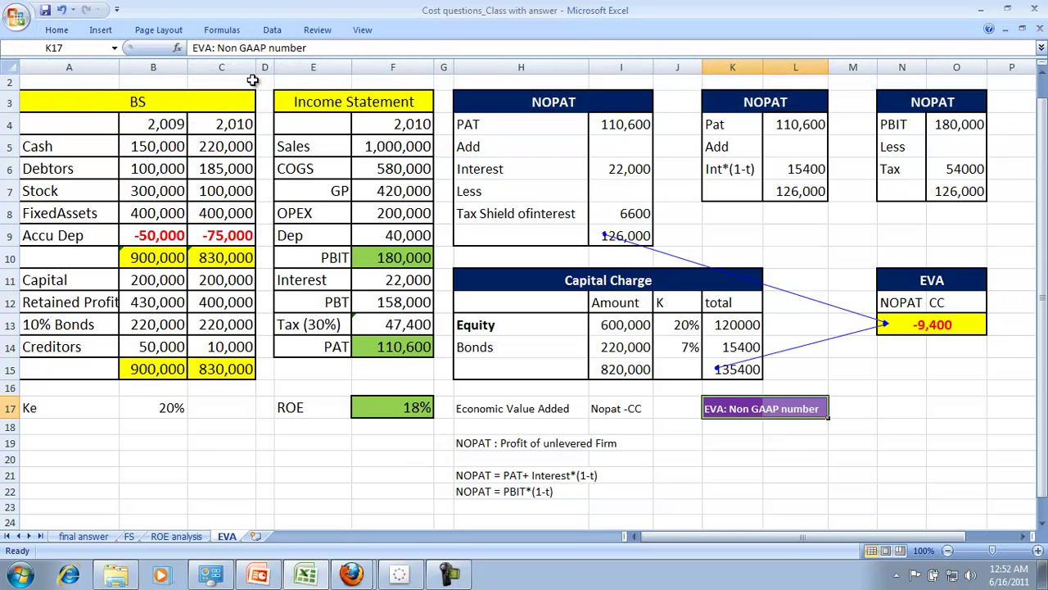
pyautogui.click(892, 475)
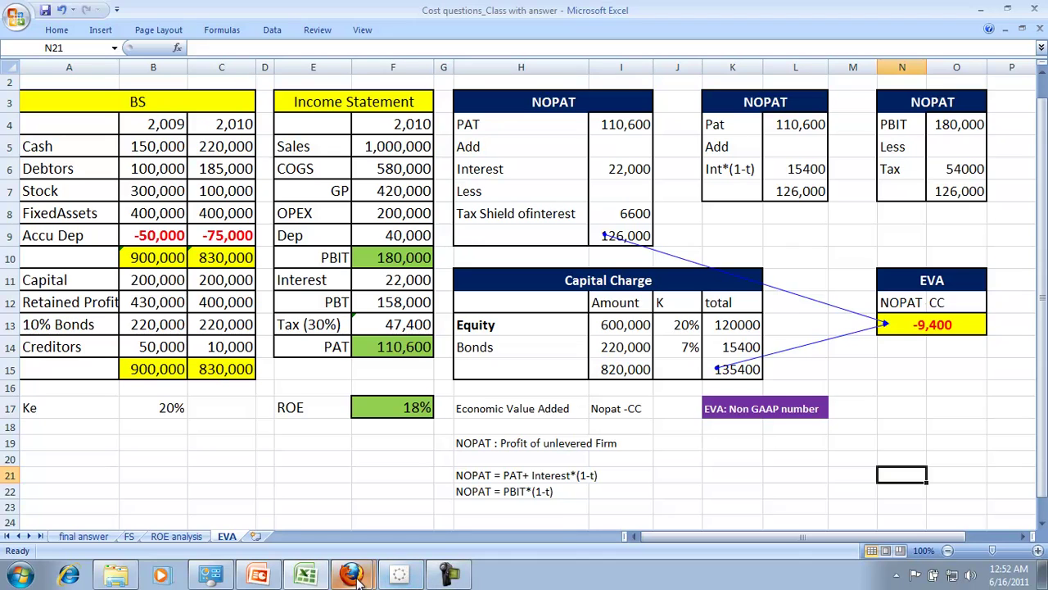
# Step: Switch to Firefox to view the report's Economic Value Added page and the window with the Hindustan Unilever Annual Report 2009-10 cover
pyautogui.moveTo(354, 578)
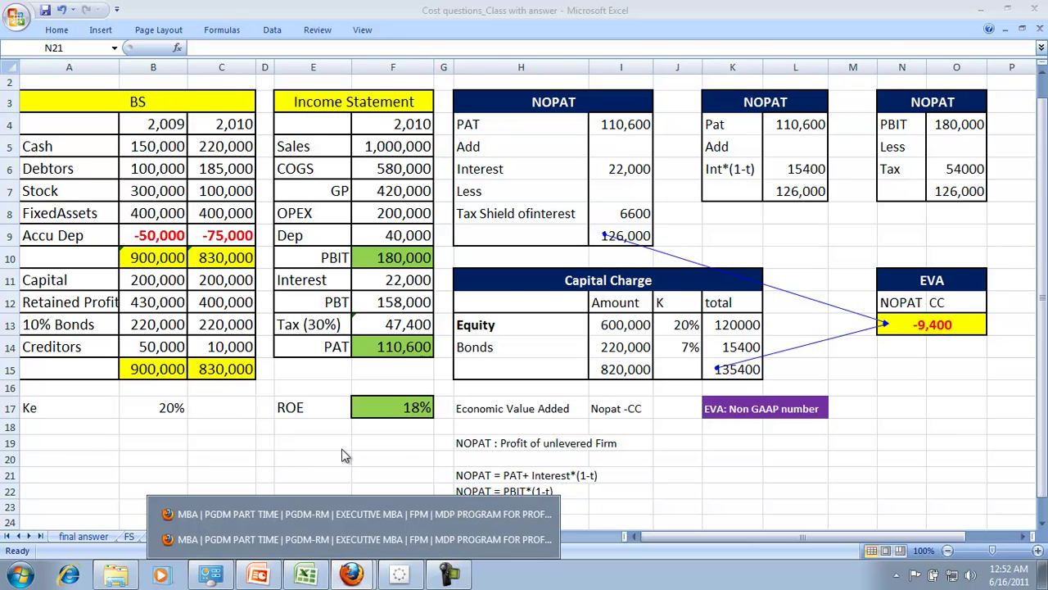
pyautogui.click(337, 514)
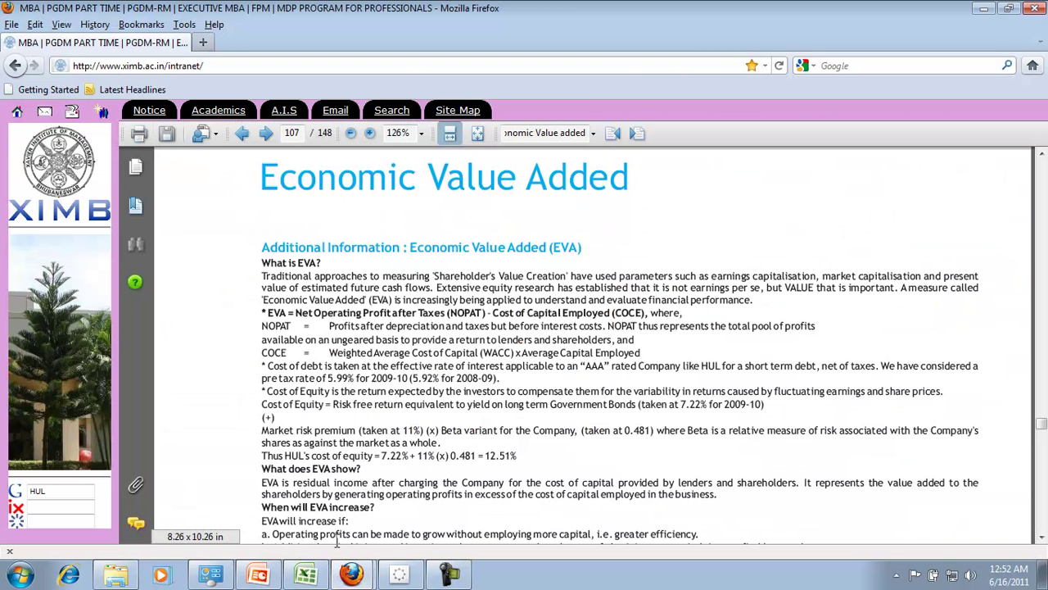
pyautogui.moveTo(351, 578)
pyautogui.click(352, 539)
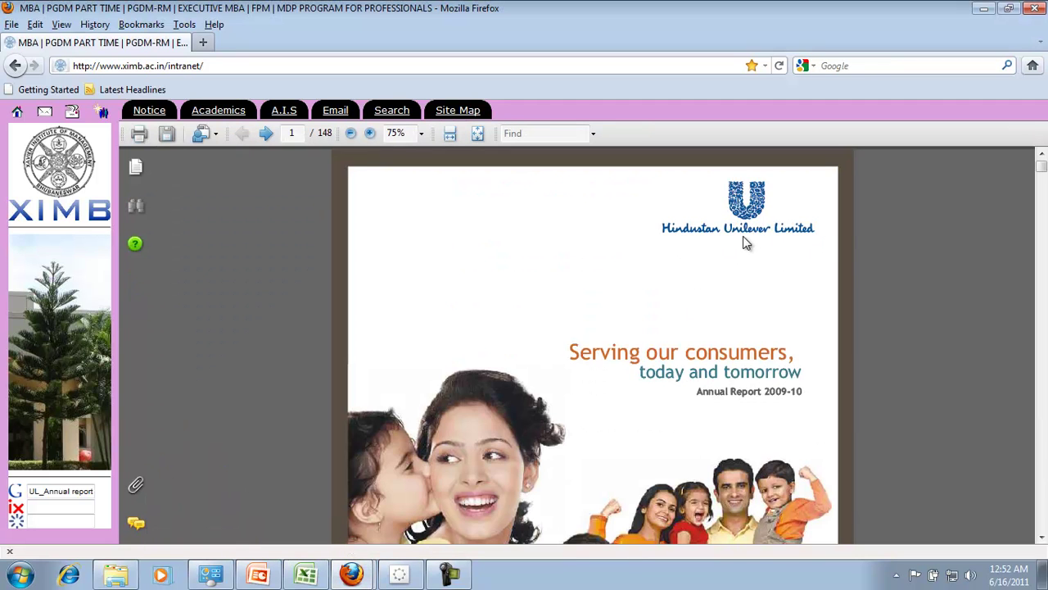
# Step: Return to the report's Economic Value Added page and read from the EVA definition down to the EVA Trends 2000-2010 table
pyautogui.click(352, 576)
pyautogui.click(344, 514)
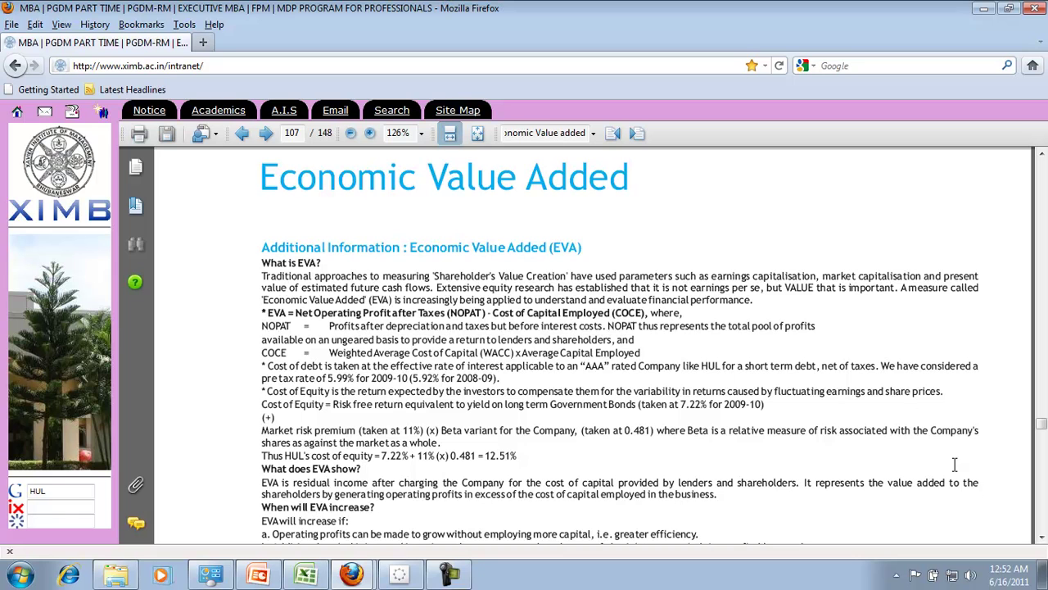
pyautogui.click(1042, 538)
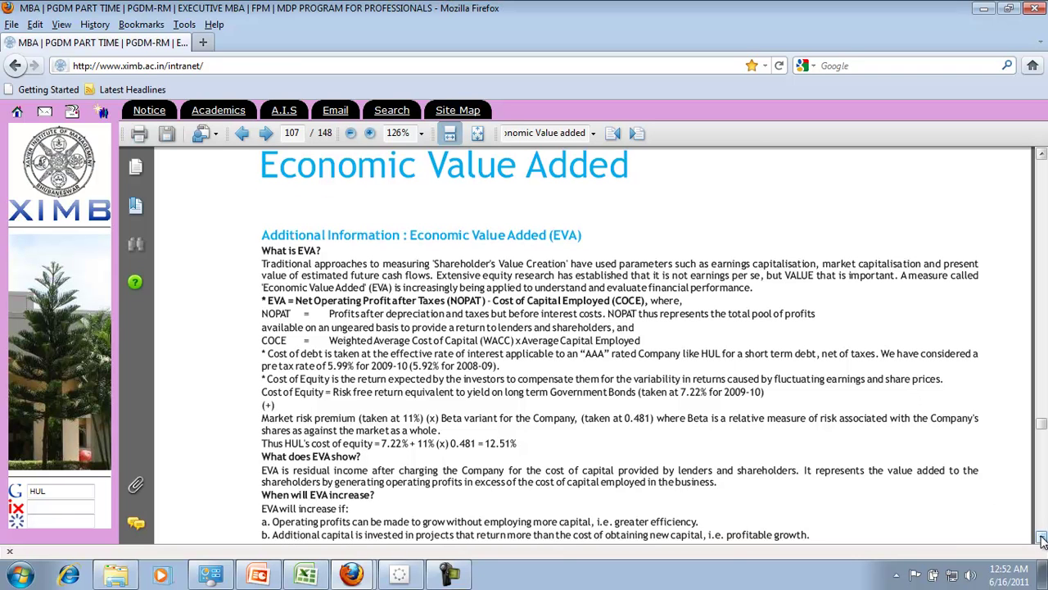
pyautogui.click(1042, 538)
pyautogui.click(1043, 538)
pyautogui.click(1043, 538)
pyautogui.click(1042, 538)
pyautogui.click(1043, 539)
pyautogui.click(1043, 538)
pyautogui.click(1042, 538)
pyautogui.click(1043, 538)
pyautogui.click(1042, 538)
pyautogui.click(1042, 538)
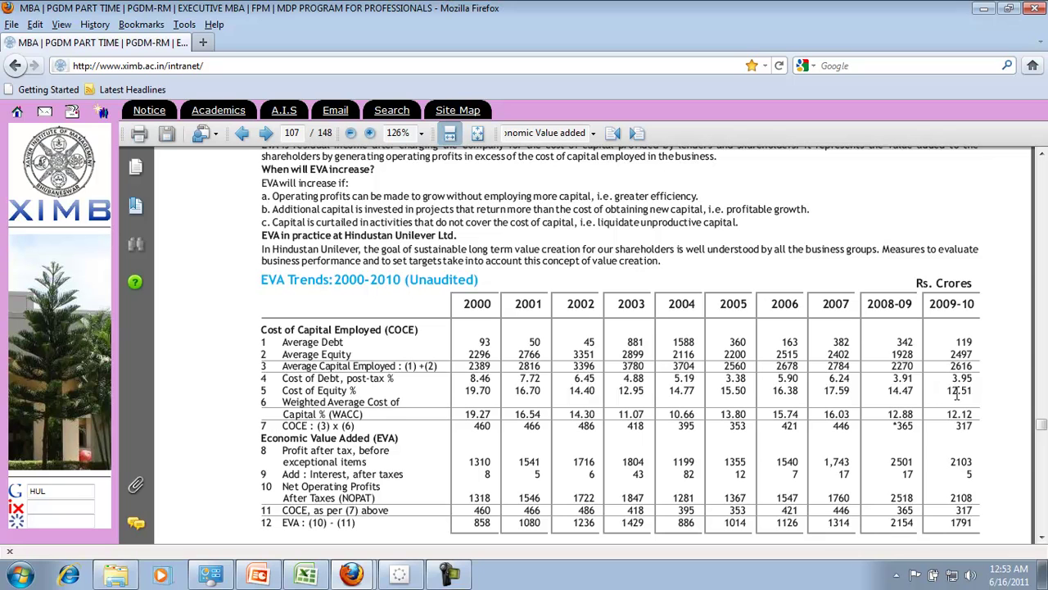
# Step: Examine the NOPAT, COCE and EVA rows of the trends table and the Economic Value Added bar chart below it
pyautogui.click(1042, 538)
pyautogui.click(1042, 538)
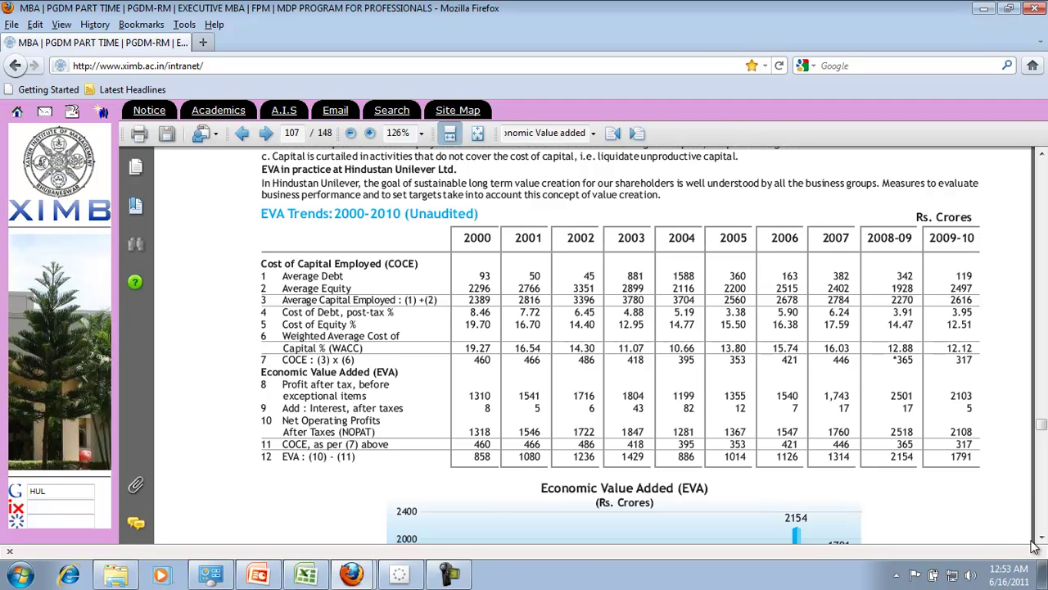
pyautogui.click(1042, 538)
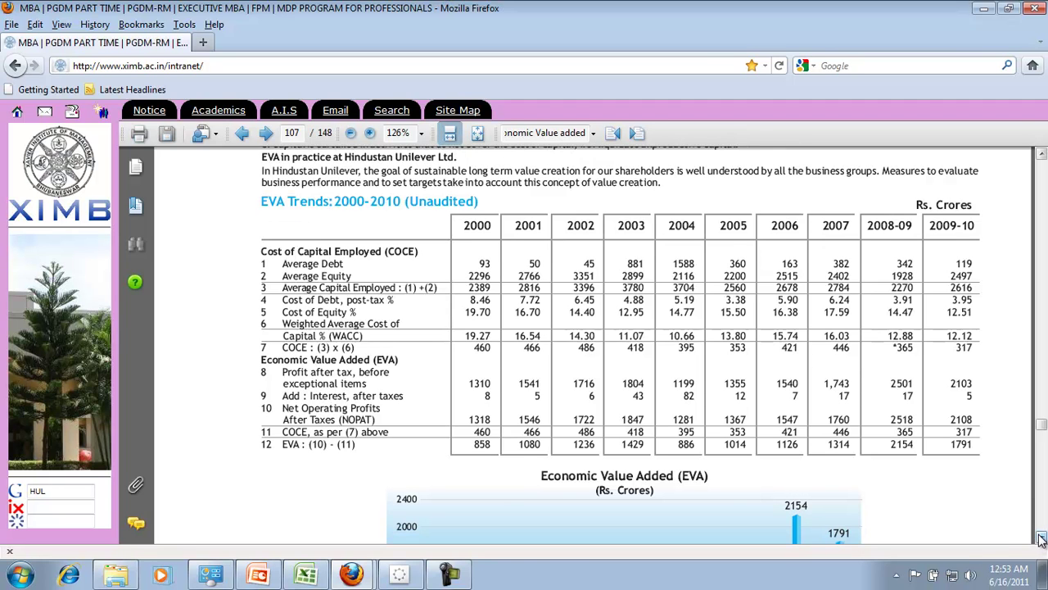
pyautogui.click(1042, 538)
pyautogui.click(1042, 538)
pyautogui.click(1042, 538)
pyautogui.click(1042, 538)
pyautogui.click(1042, 538)
pyautogui.click(1042, 538)
pyautogui.click(1041, 538)
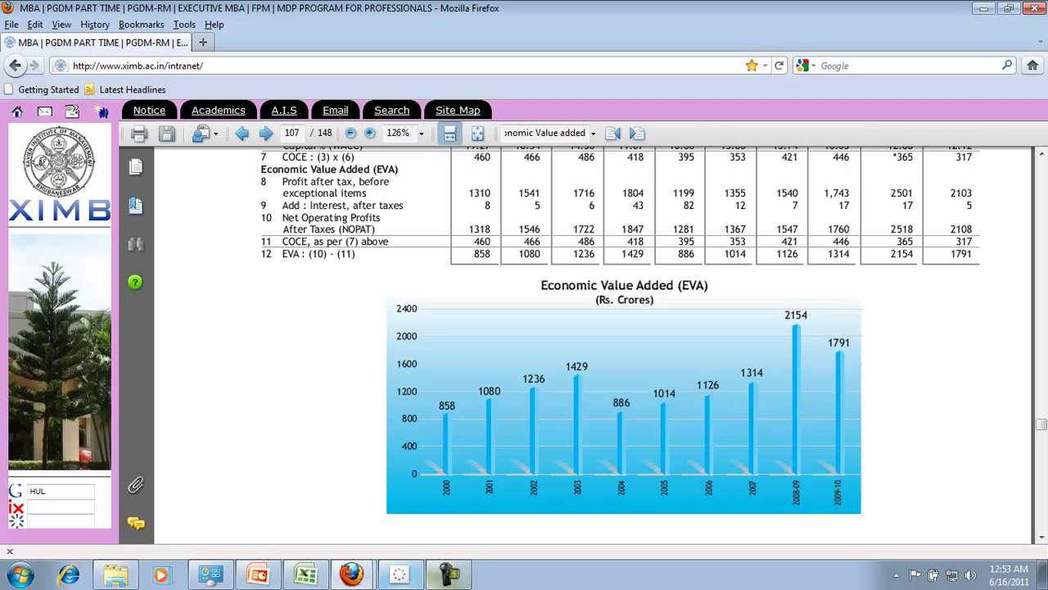
# Step: Switch to the Excel workbook and review the formulas for NOPAT in I9, total capital charge in K15 and EVA in N13
pyautogui.click(259, 577)
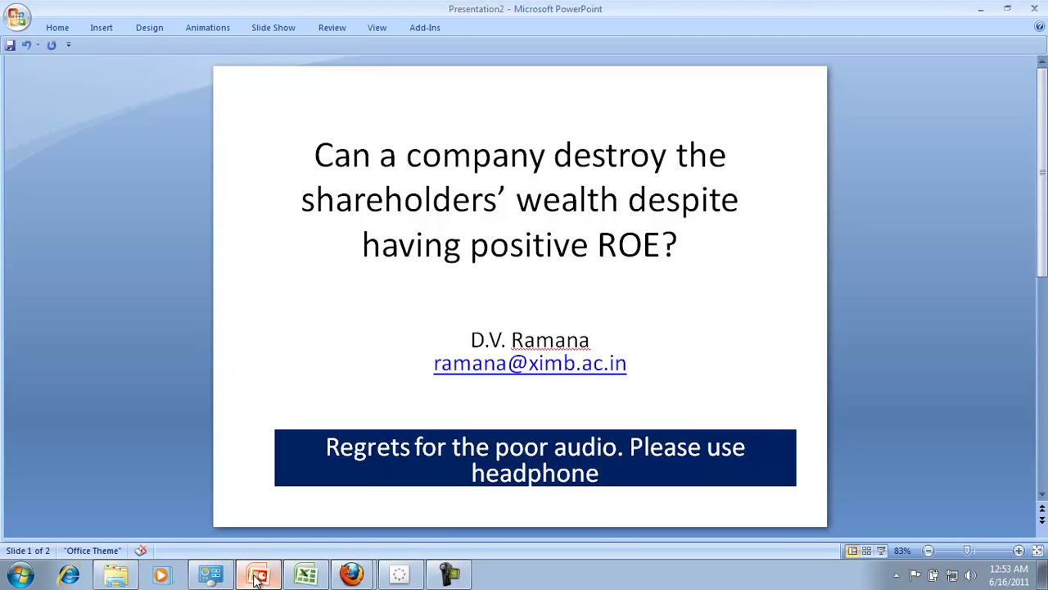
pyautogui.click(305, 575)
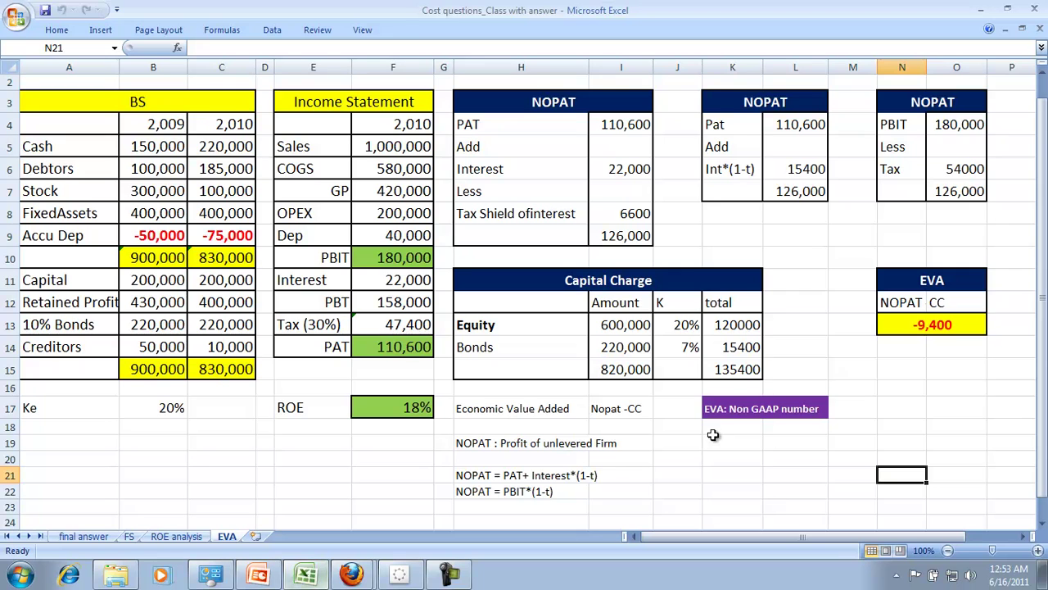
pyautogui.click(636, 235)
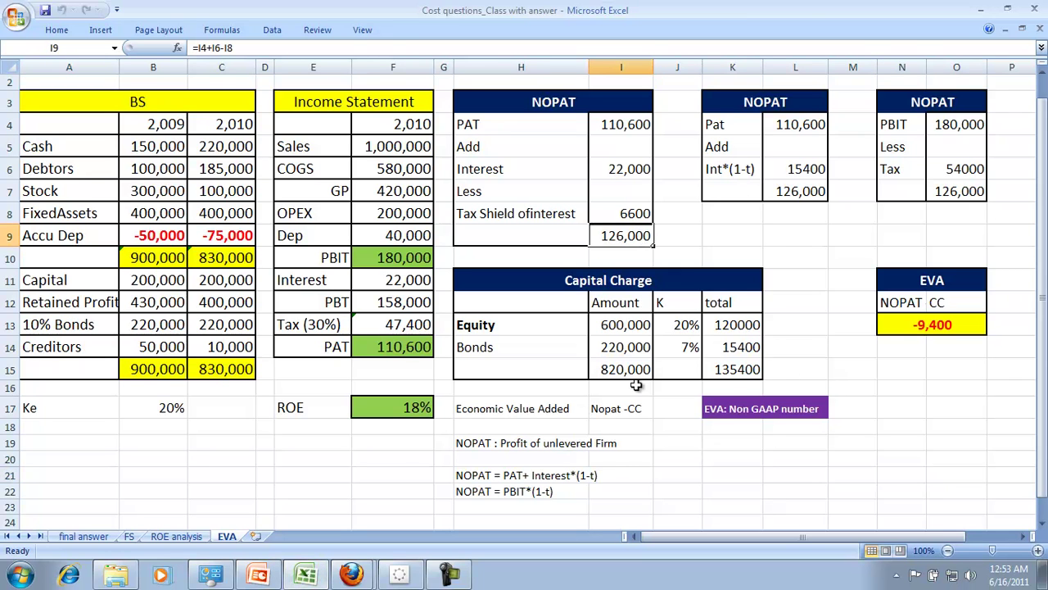
pyautogui.click(732, 369)
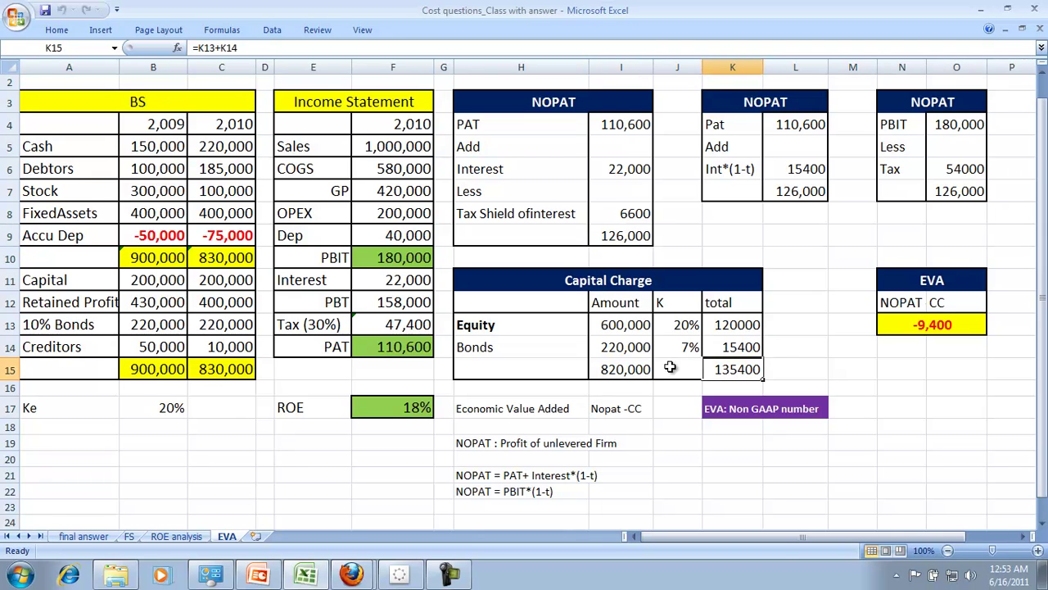
pyautogui.click(923, 326)
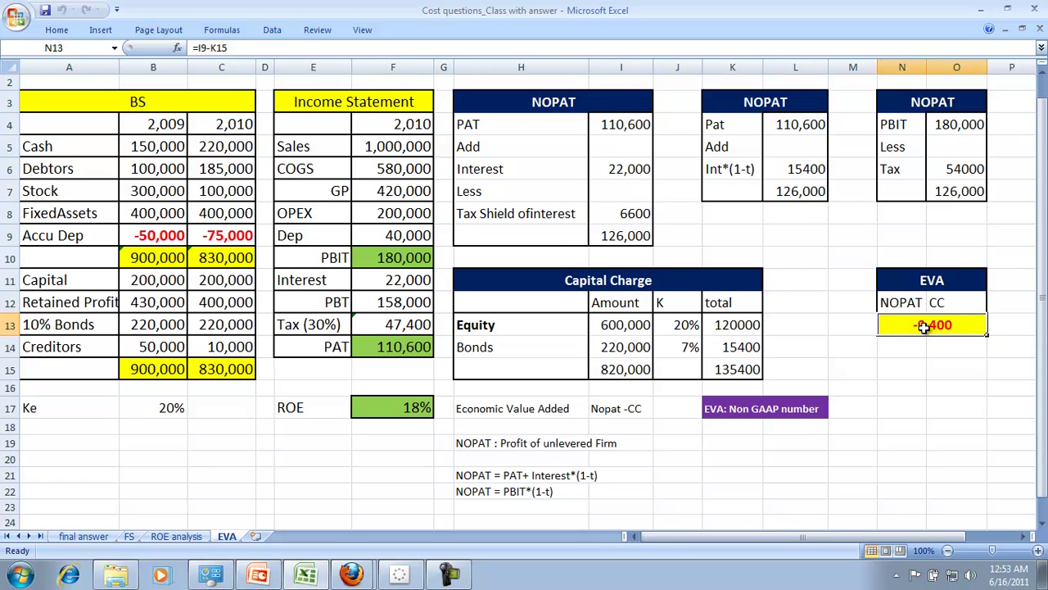